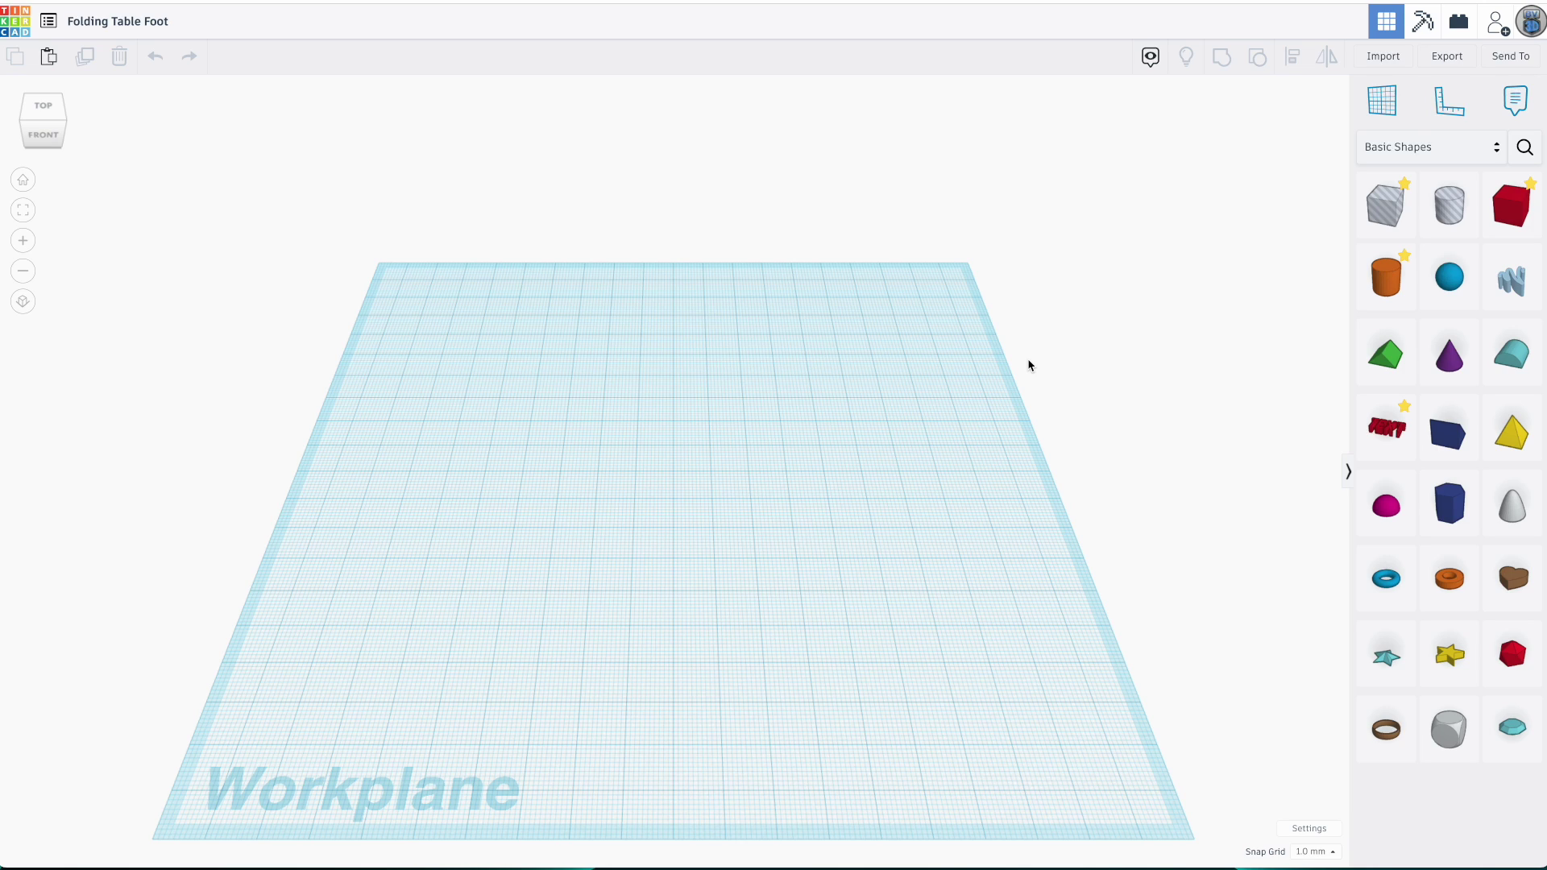
Add a 64-sided cylinder hole, 25.5 × 25.5 mm and 29 mm tall, and move it back-left
left_click_drag(1459, 204, 689, 501)
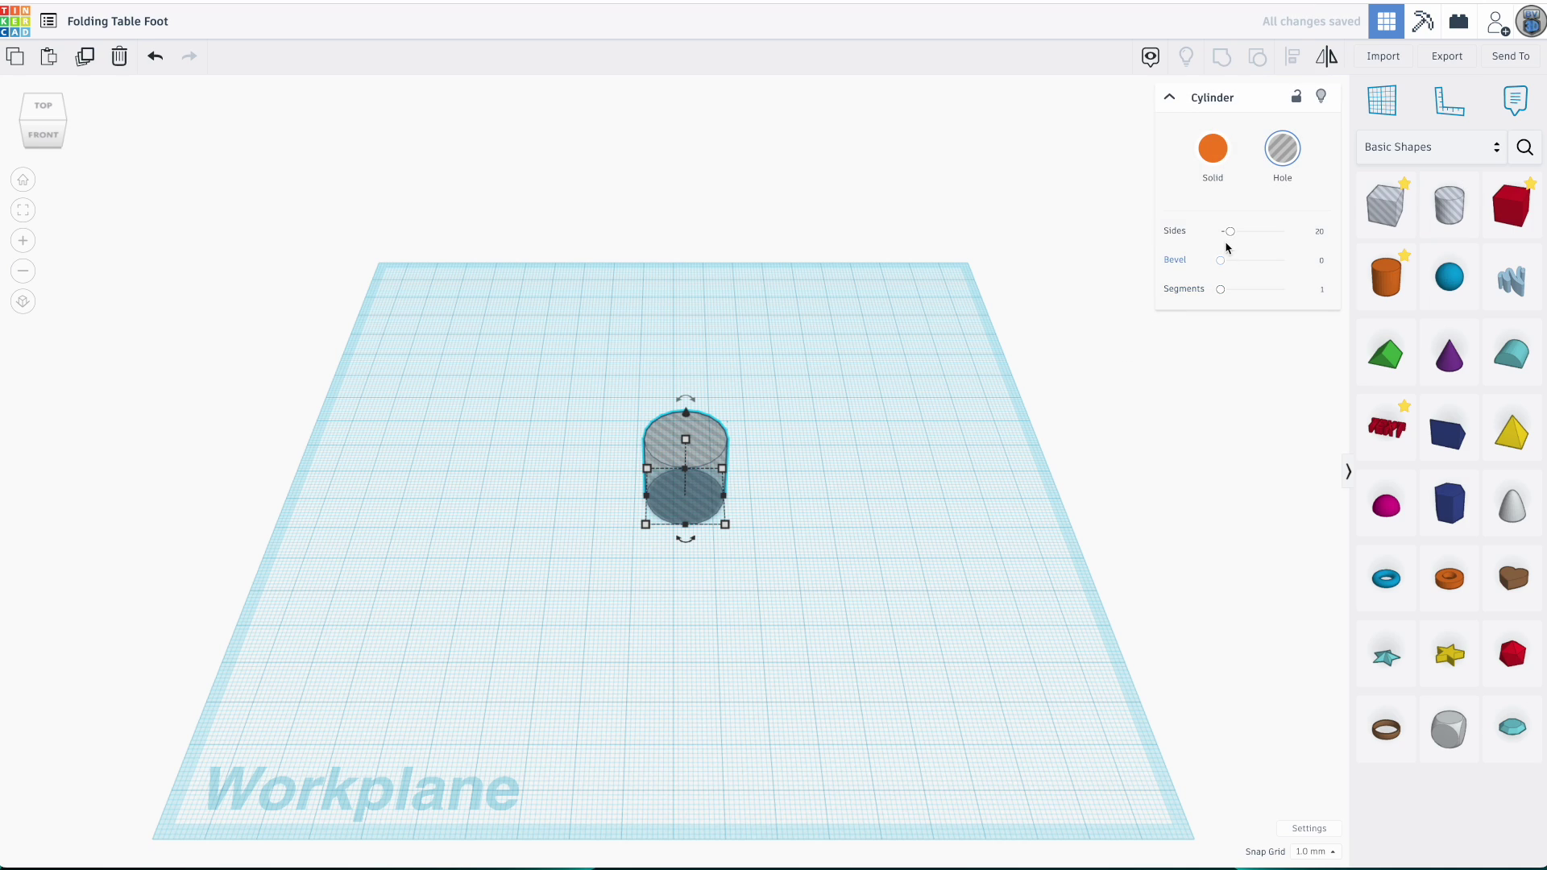
left_click_drag(1229, 232, 1334, 235)
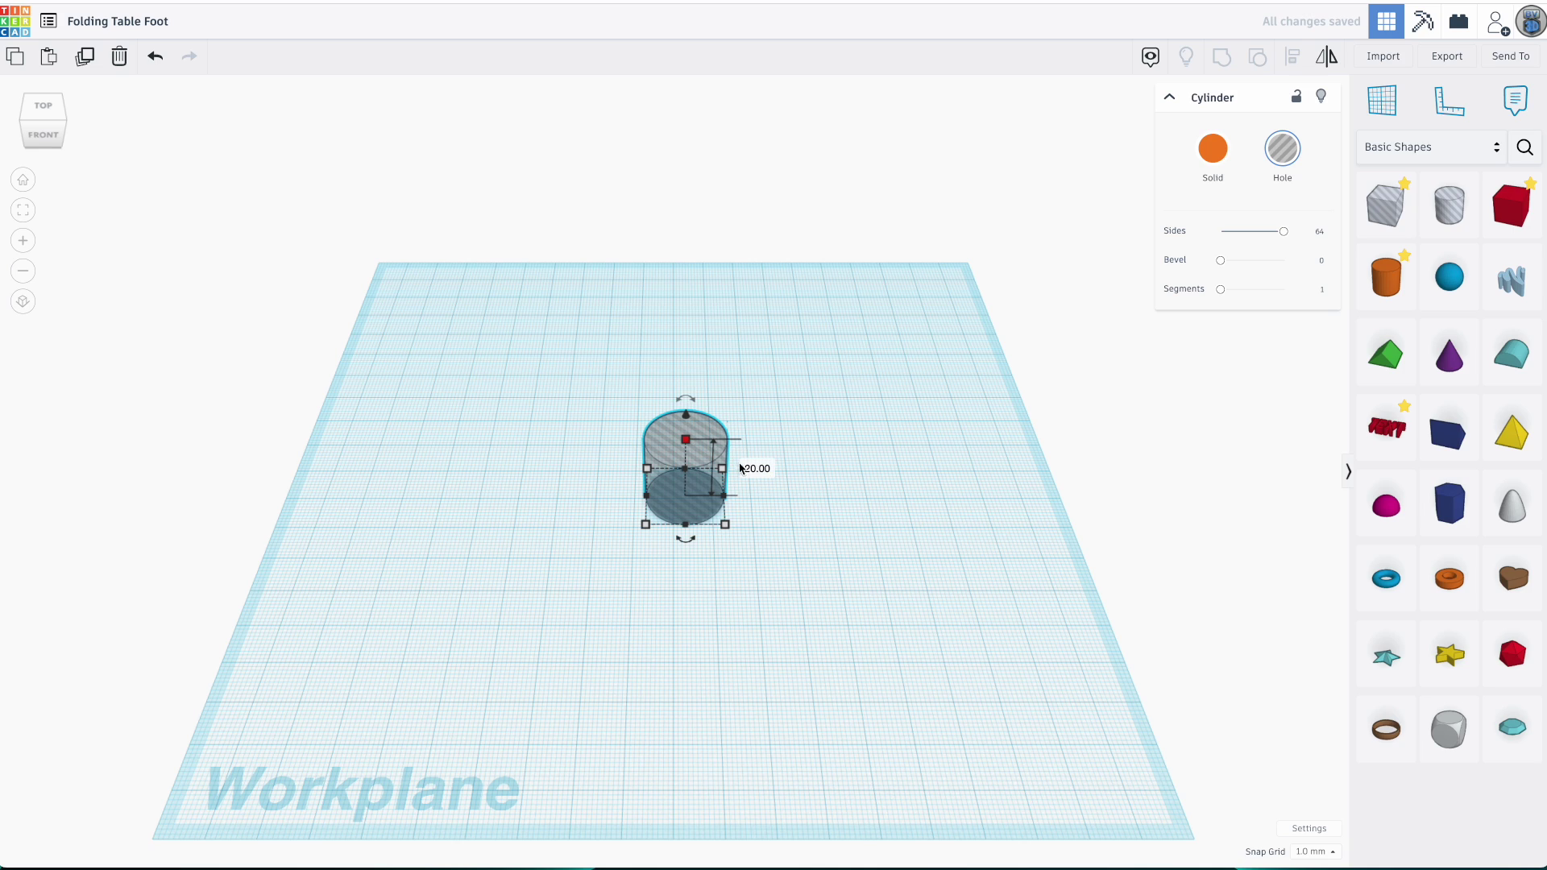
left_click(751, 467)
key("Return")
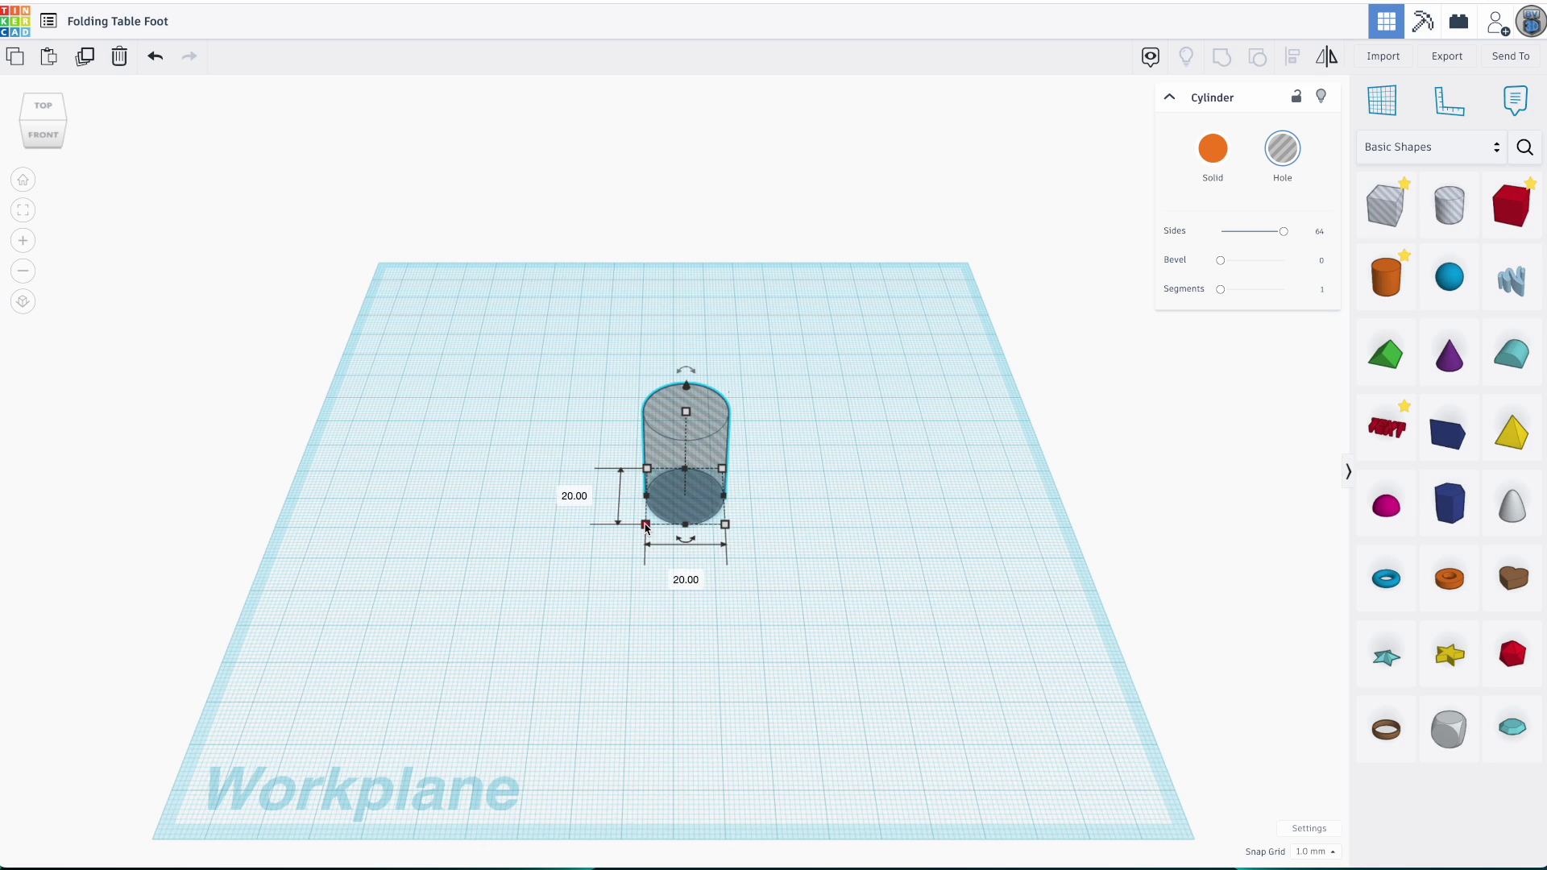
left_click(577, 497)
key("Tab")
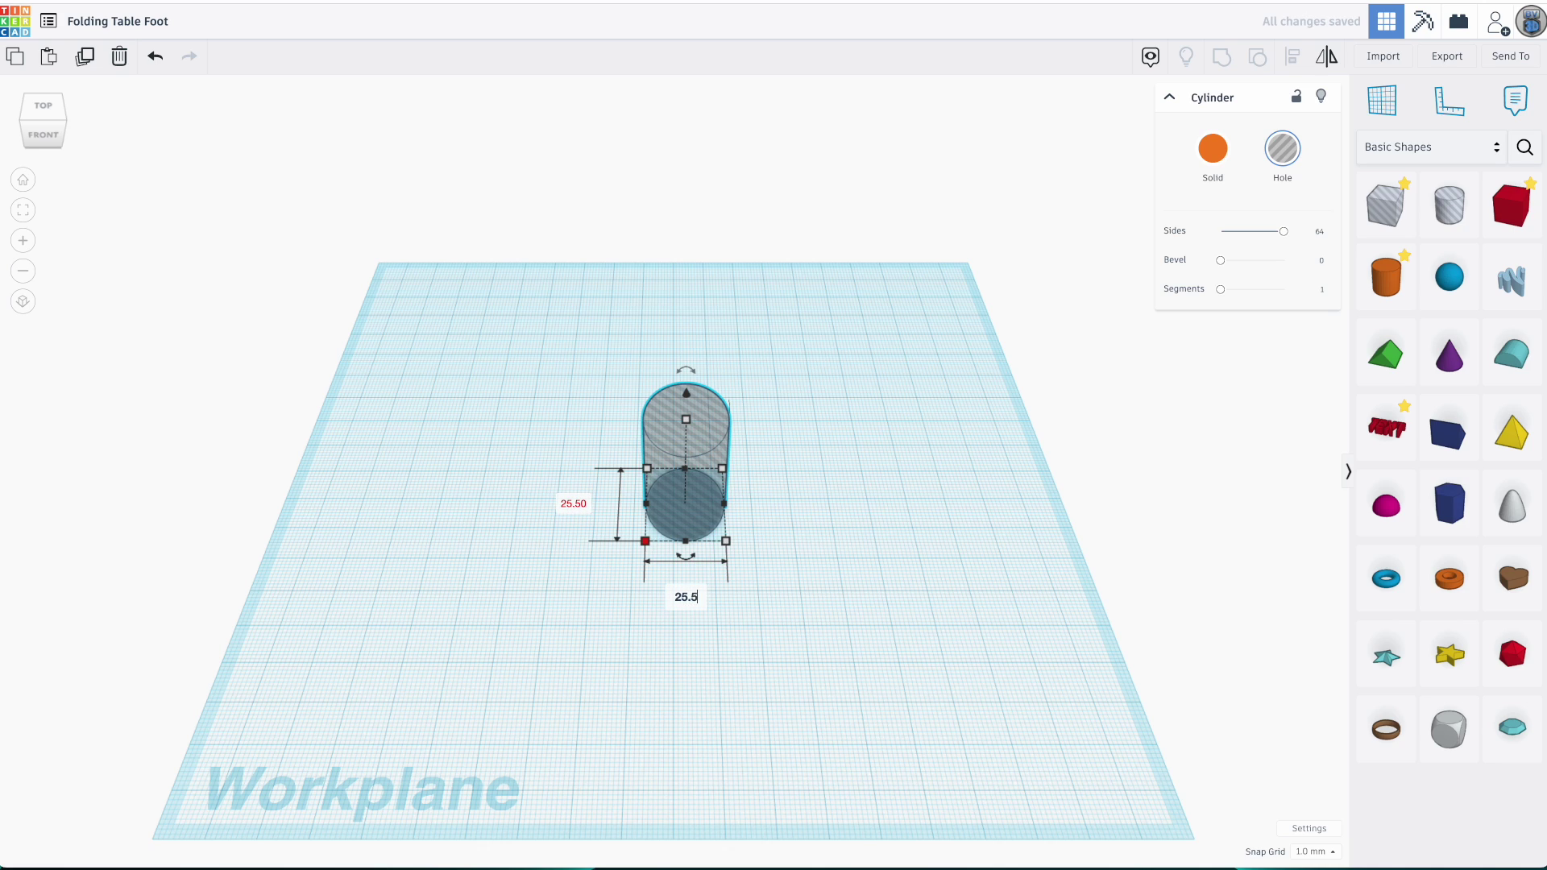
key("Tab")
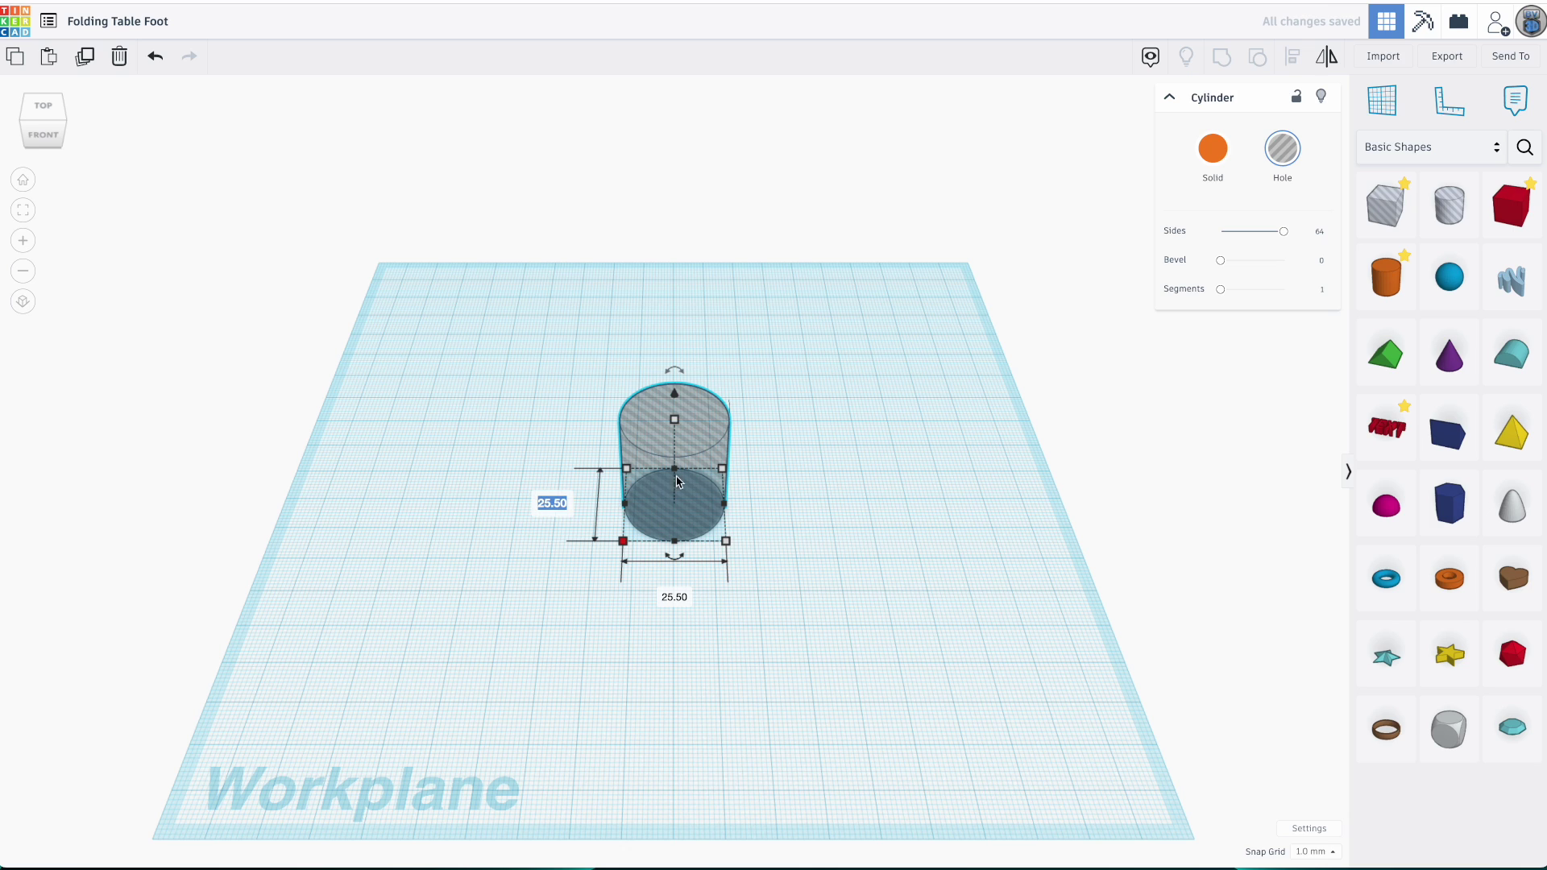
left_click(765, 439)
left_click_drag(722, 428, 548, 320)
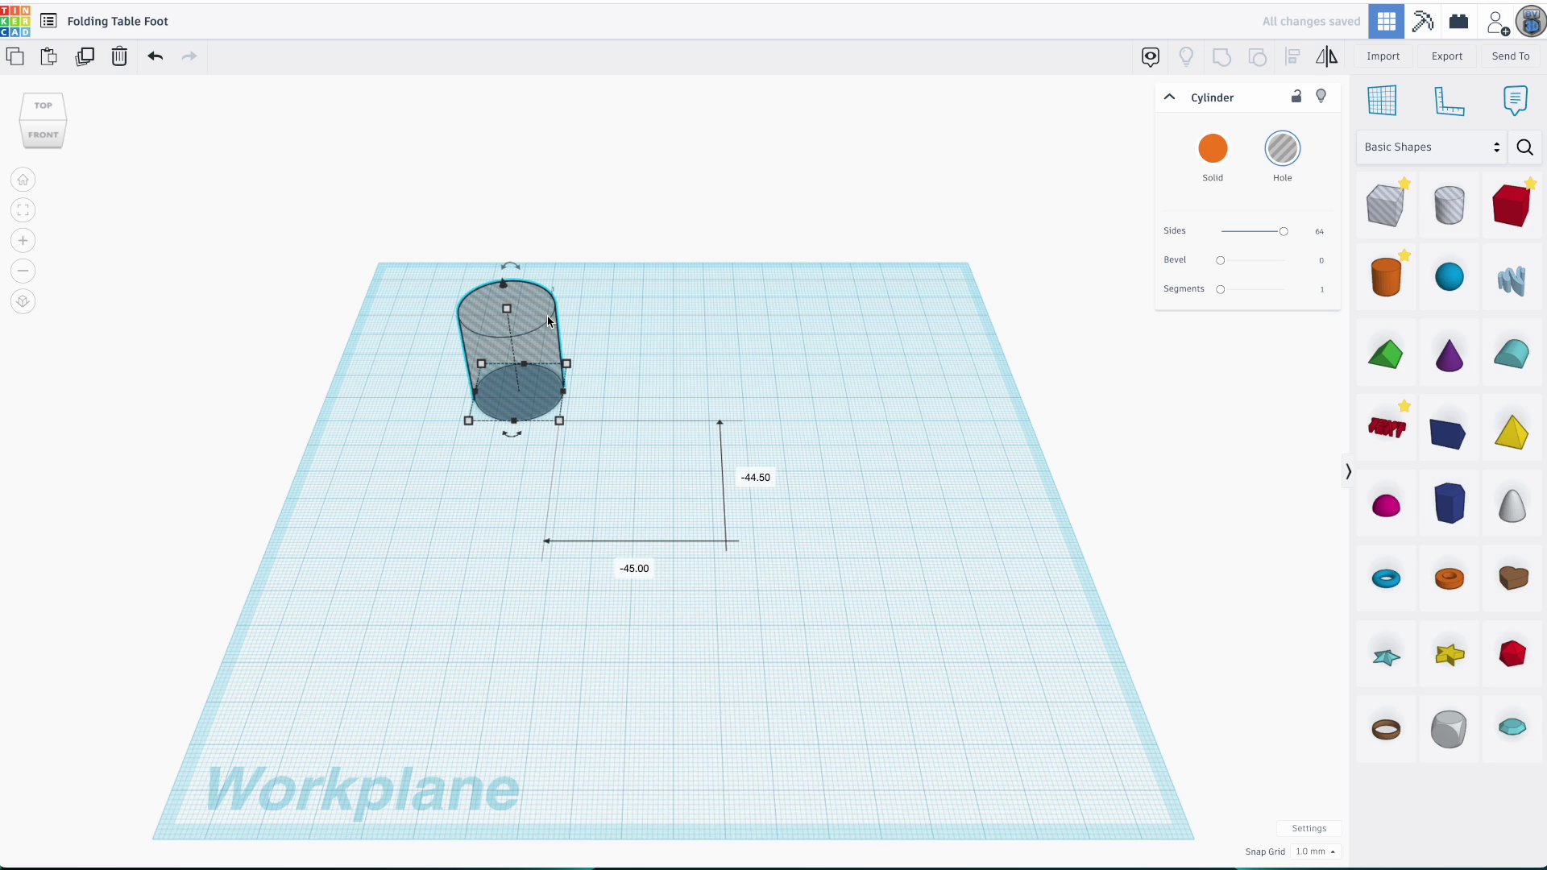
Place a half sphere on the workplane with a box hole dropped over it
left_click(1386, 506)
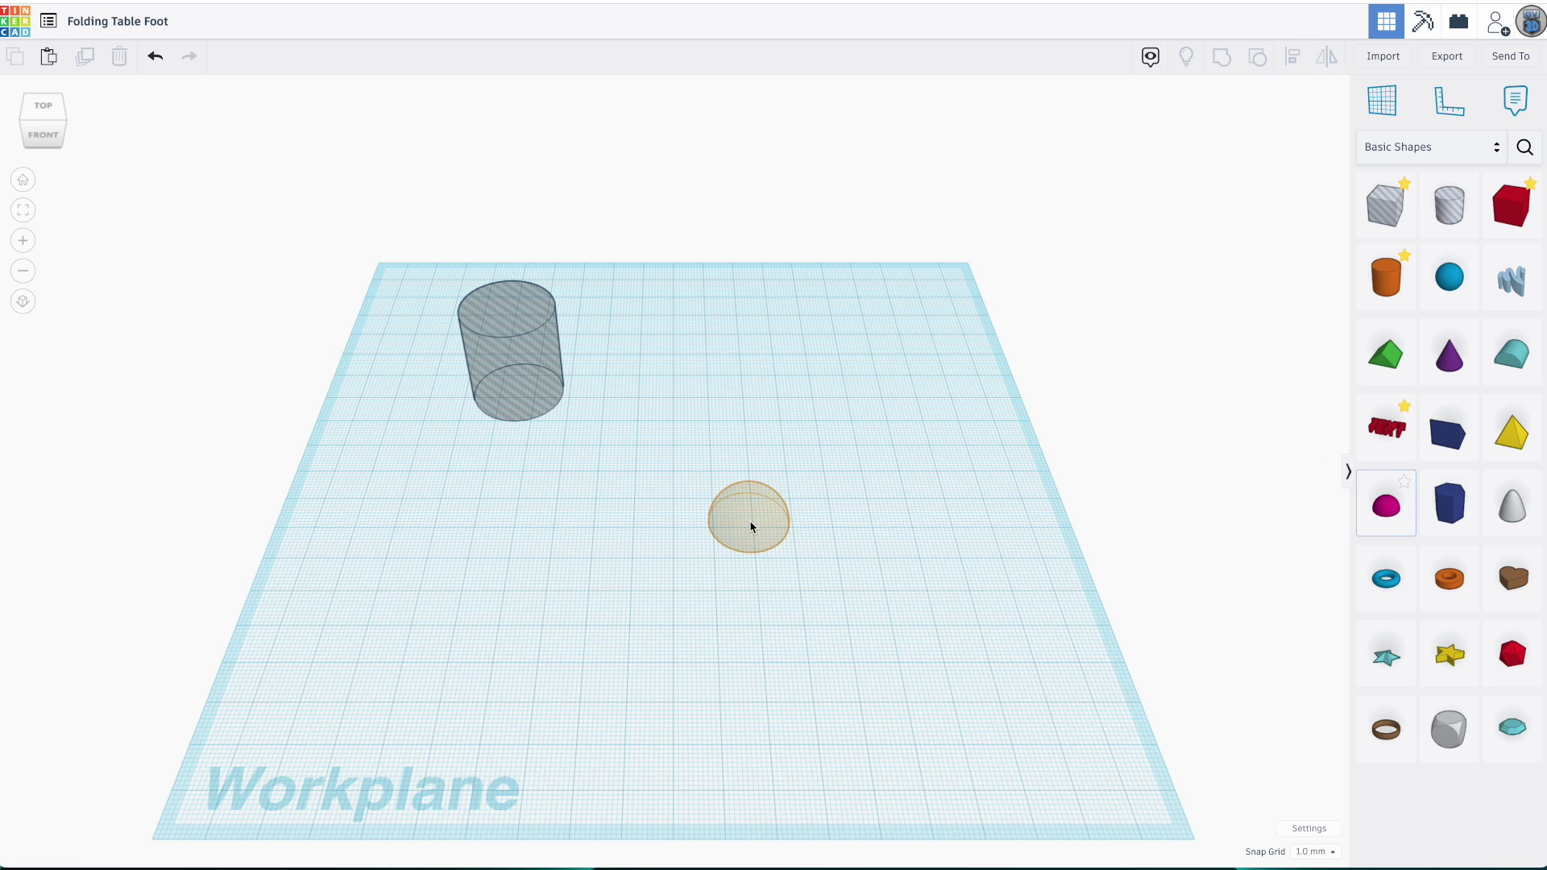
left_click(750, 528)
left_click(1386, 206)
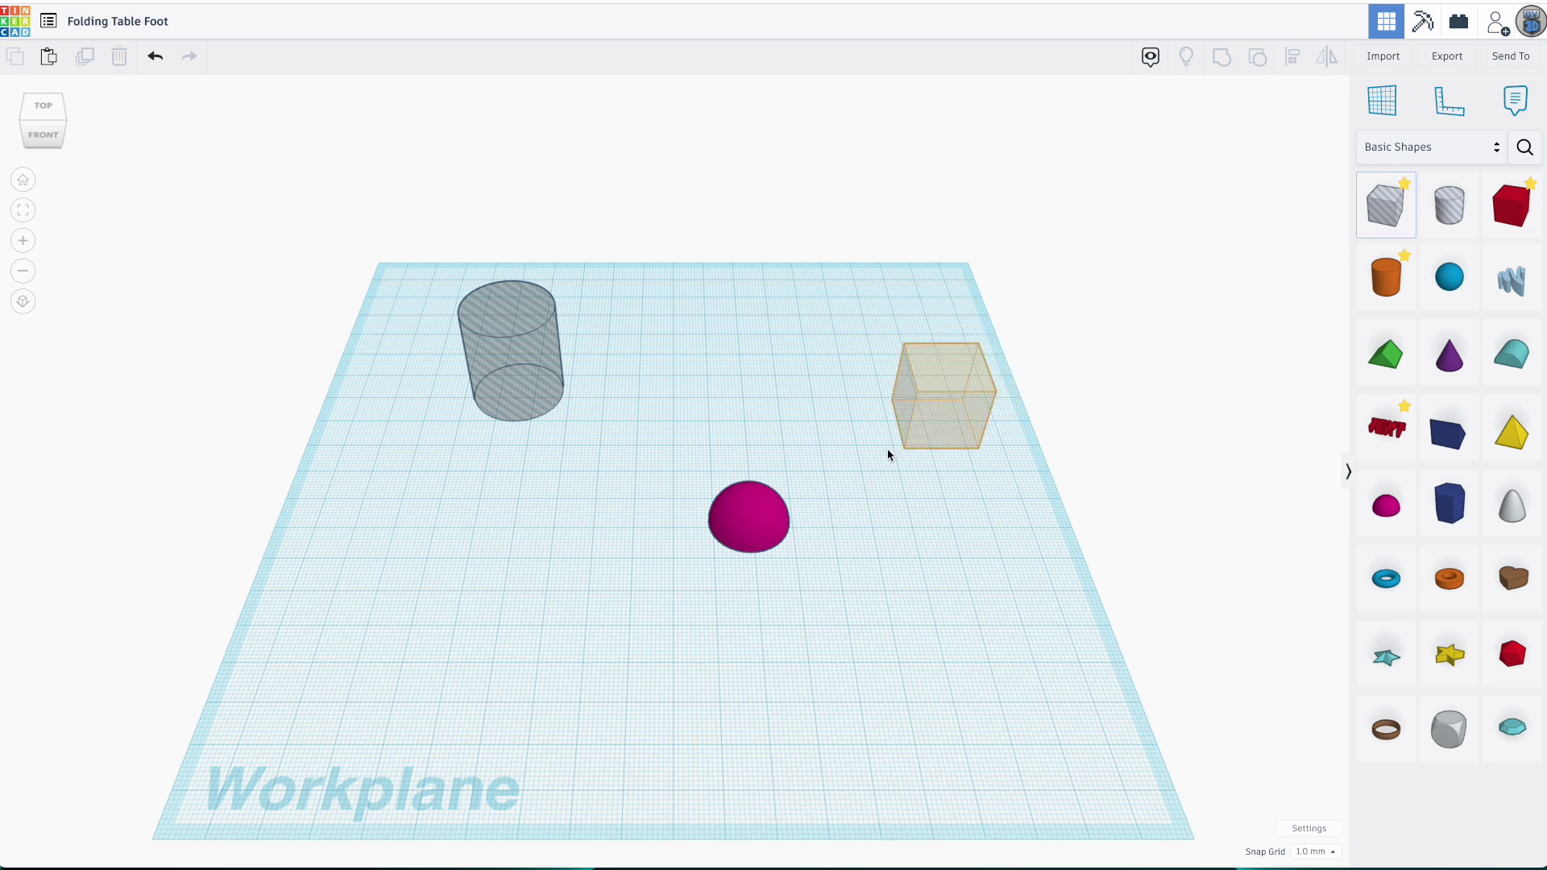
left_click(795, 545)
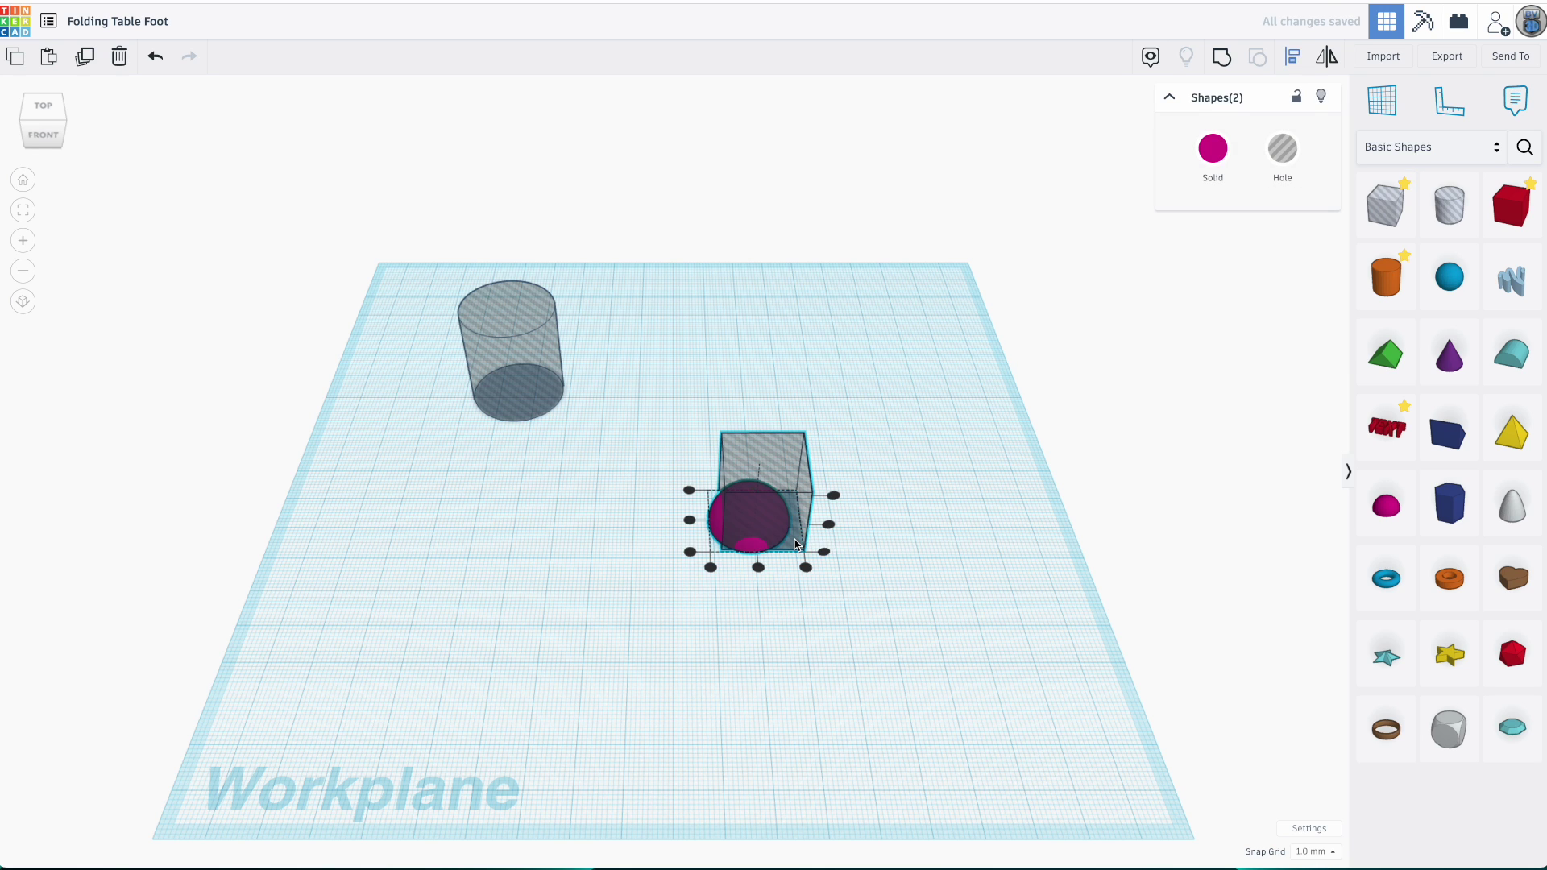
Raise the box hole 4 mm and group it with the half sphere to slice off the dome
left_click(854, 459)
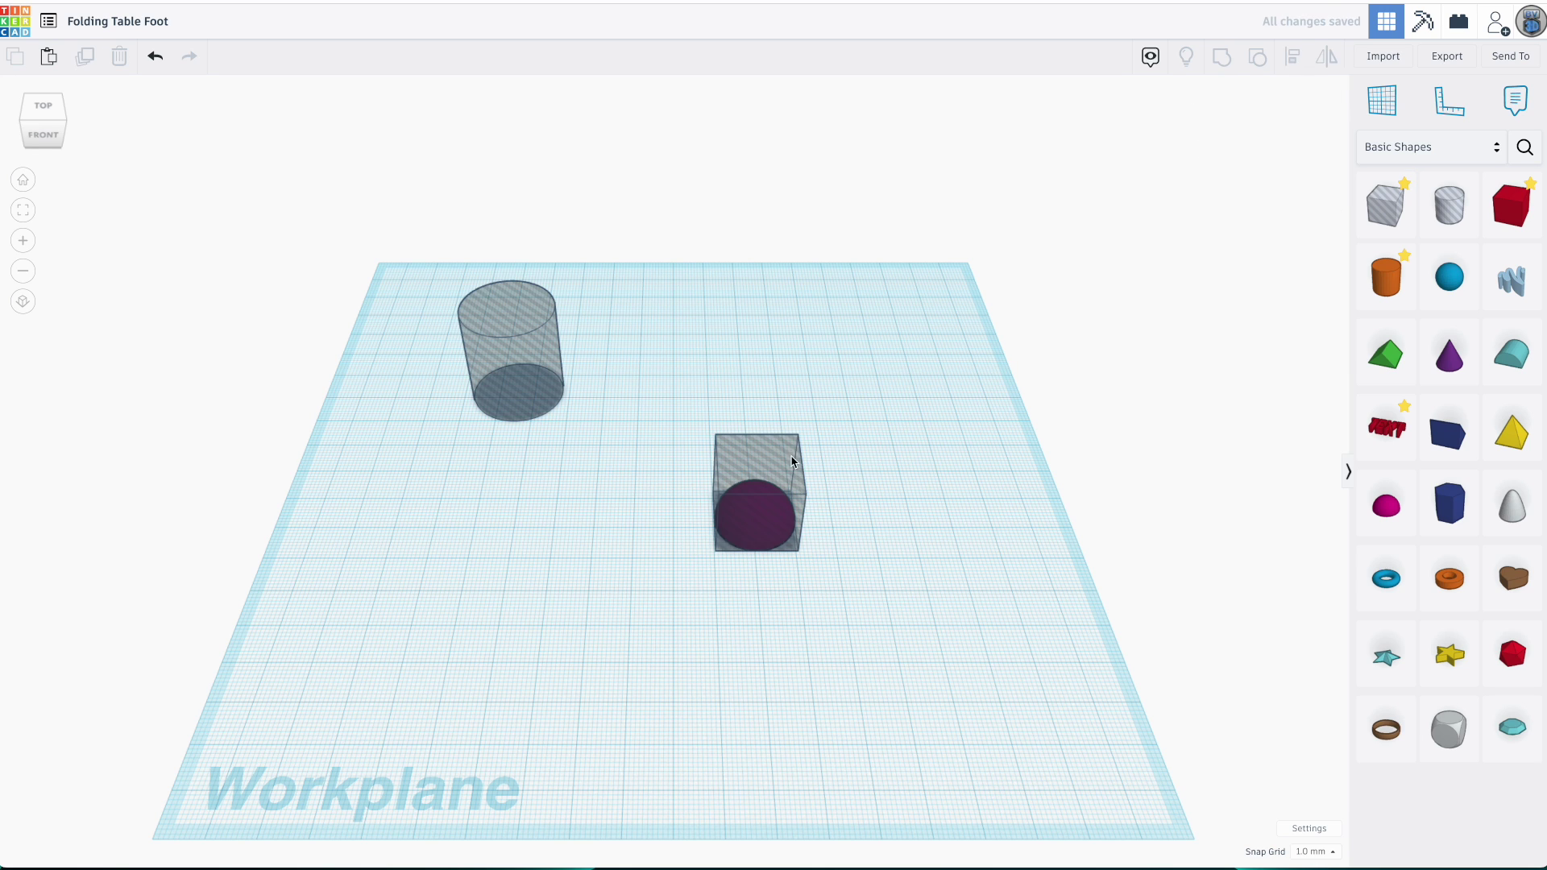
left_click(777, 456)
key("f")
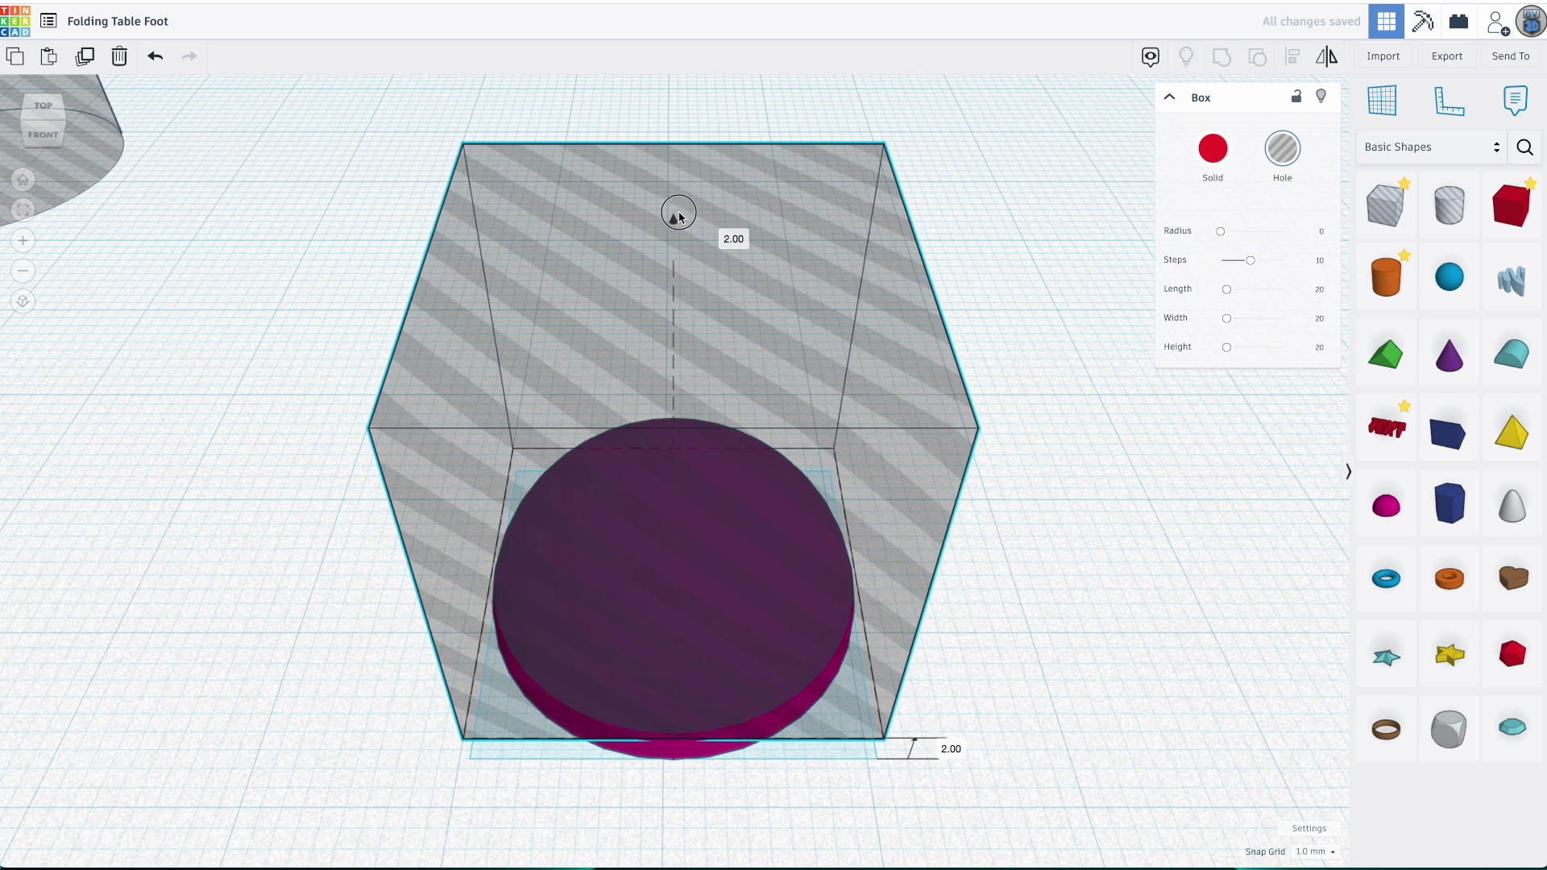
left_click_drag(679, 213, 685, 184)
left_click(959, 853)
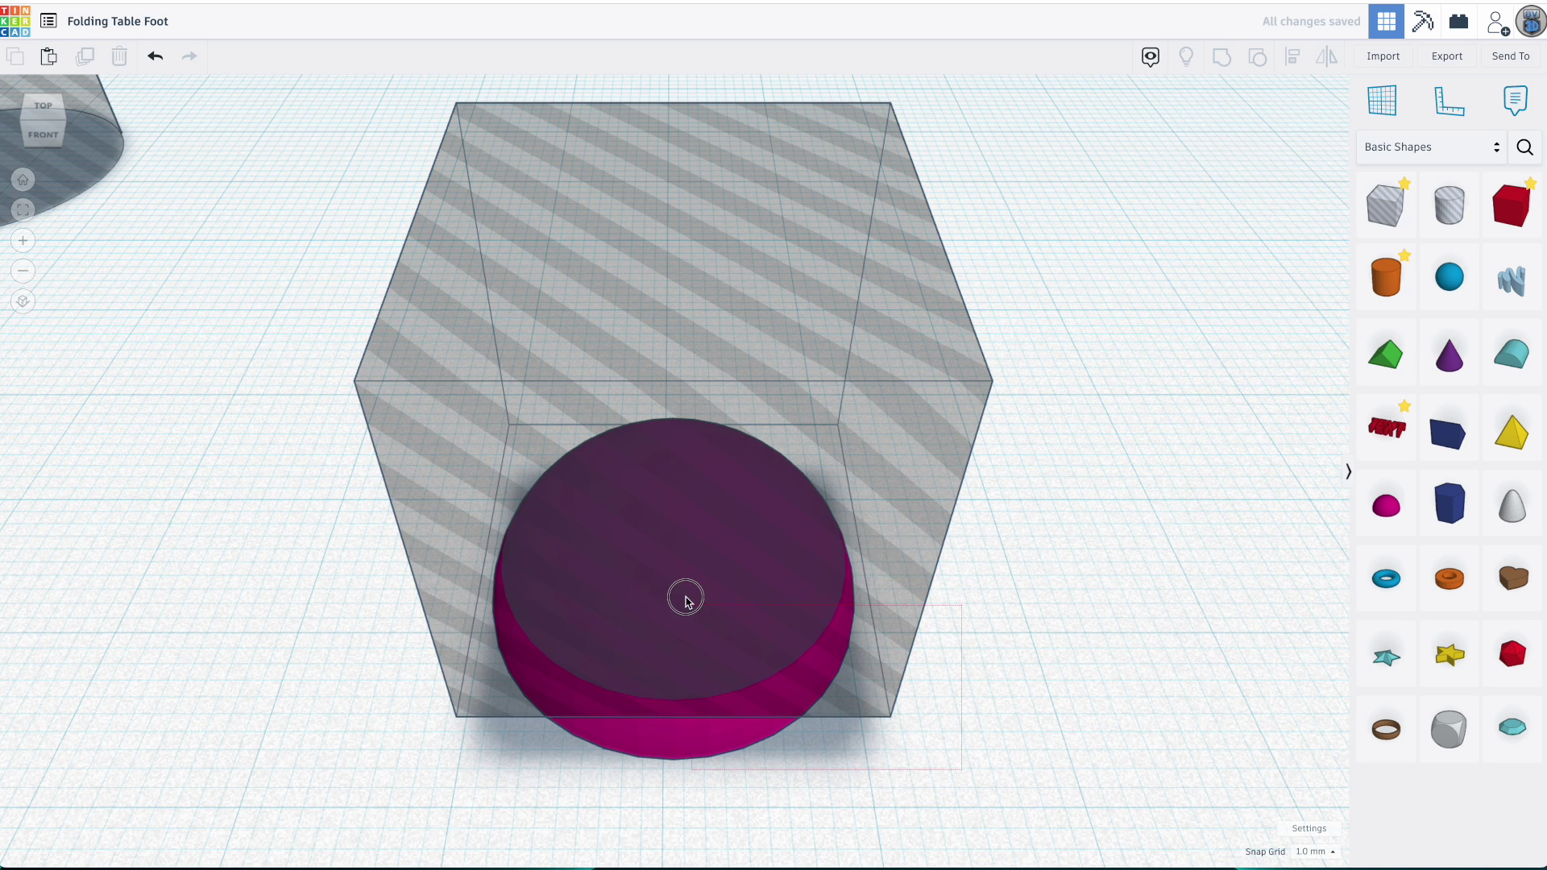
key("ctrl+a")
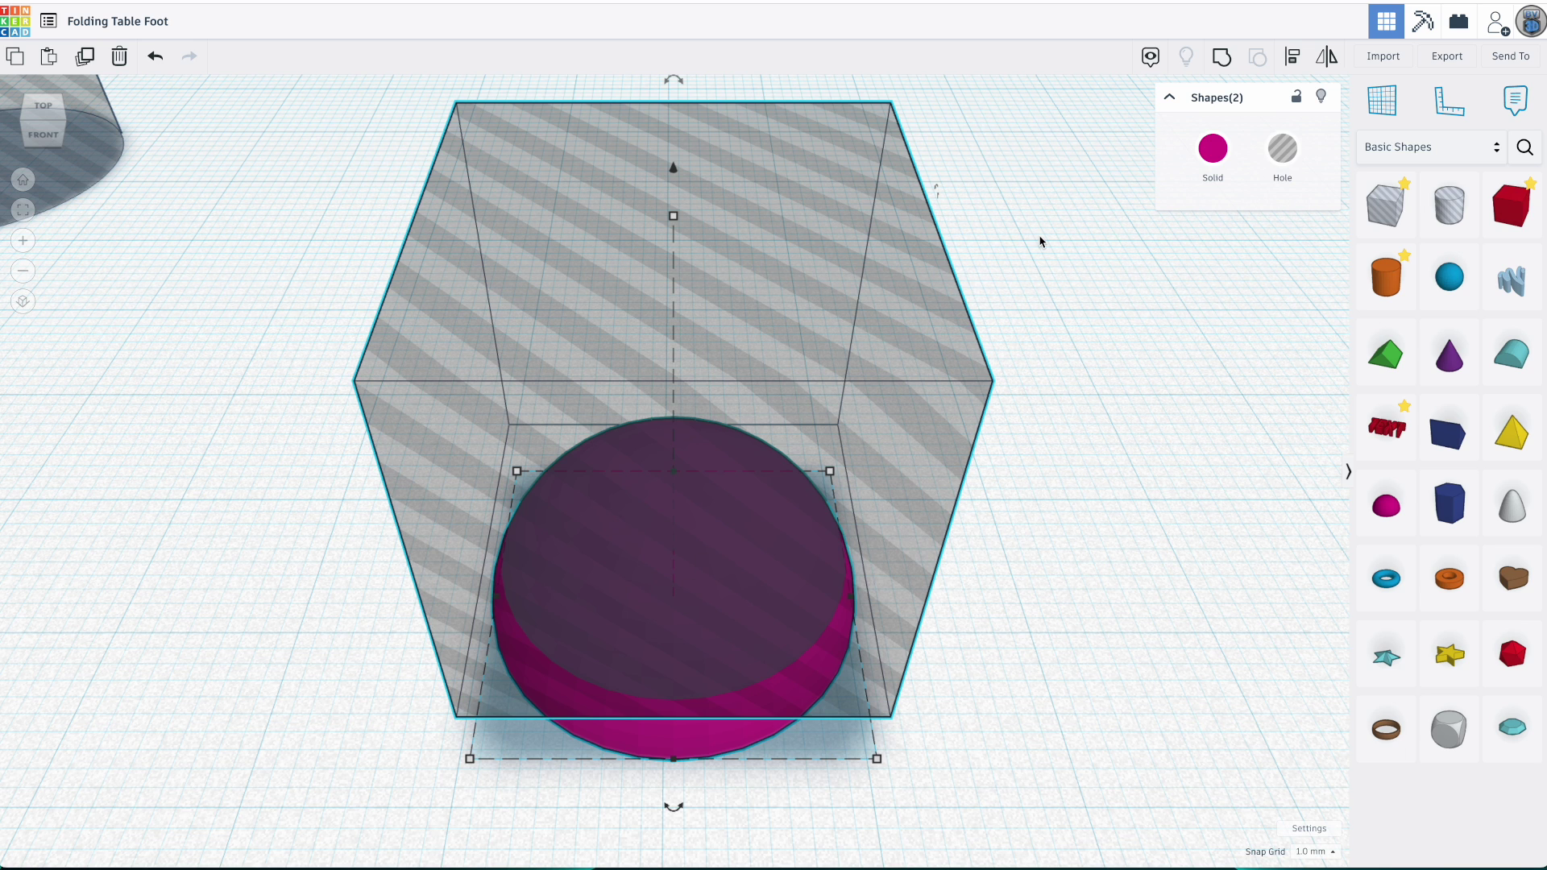
left_click(1223, 56)
left_click(1113, 473)
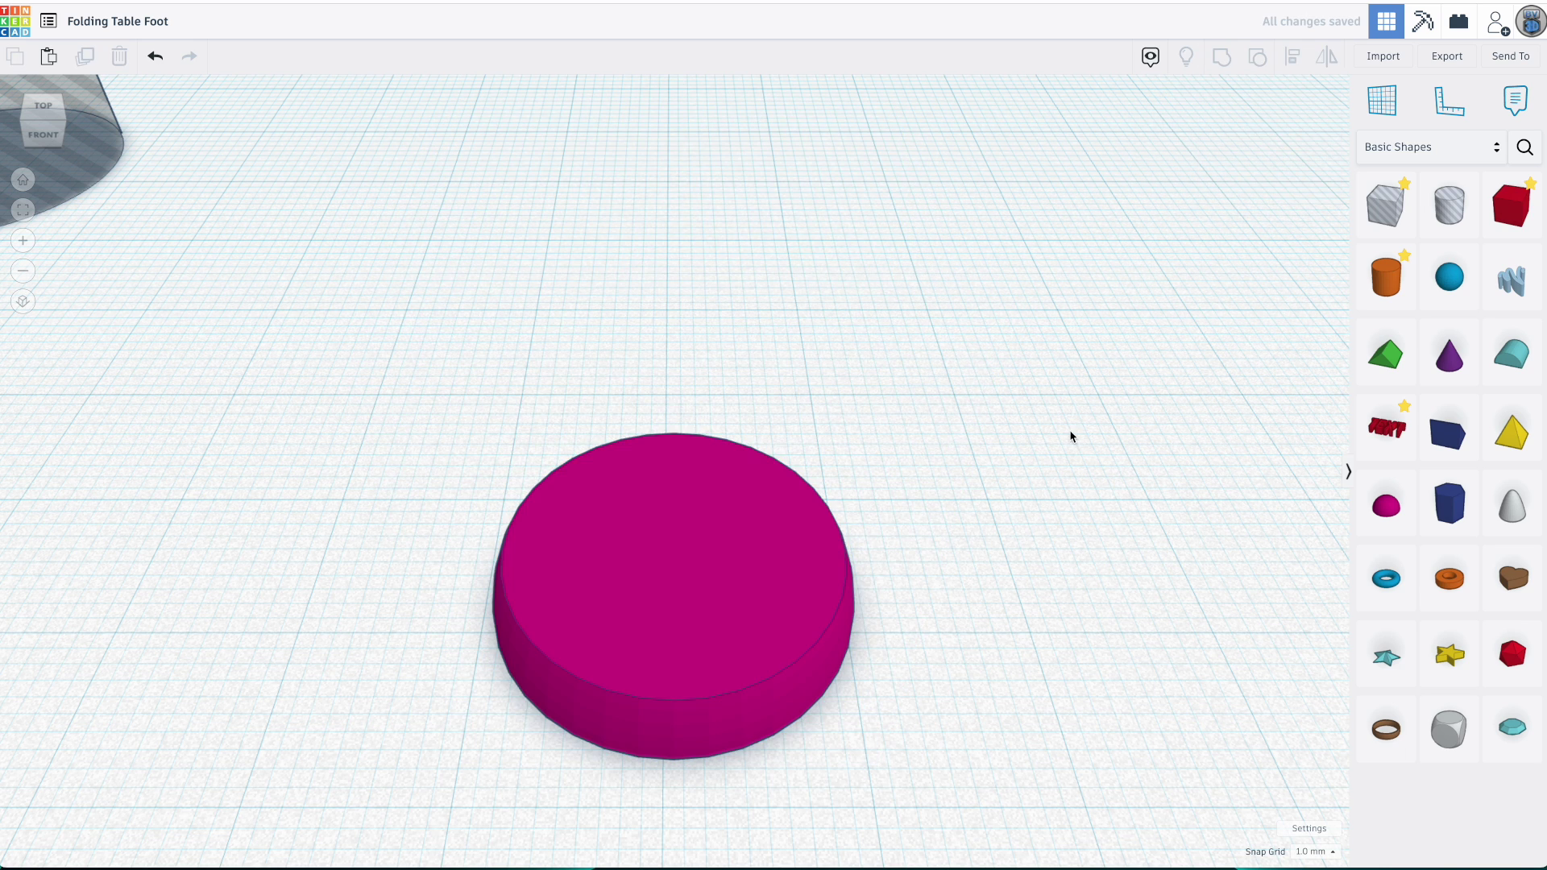
Rotate the magenta foot slightly and move it back and to the right
right_click_drag(1070, 435, 1067, 386)
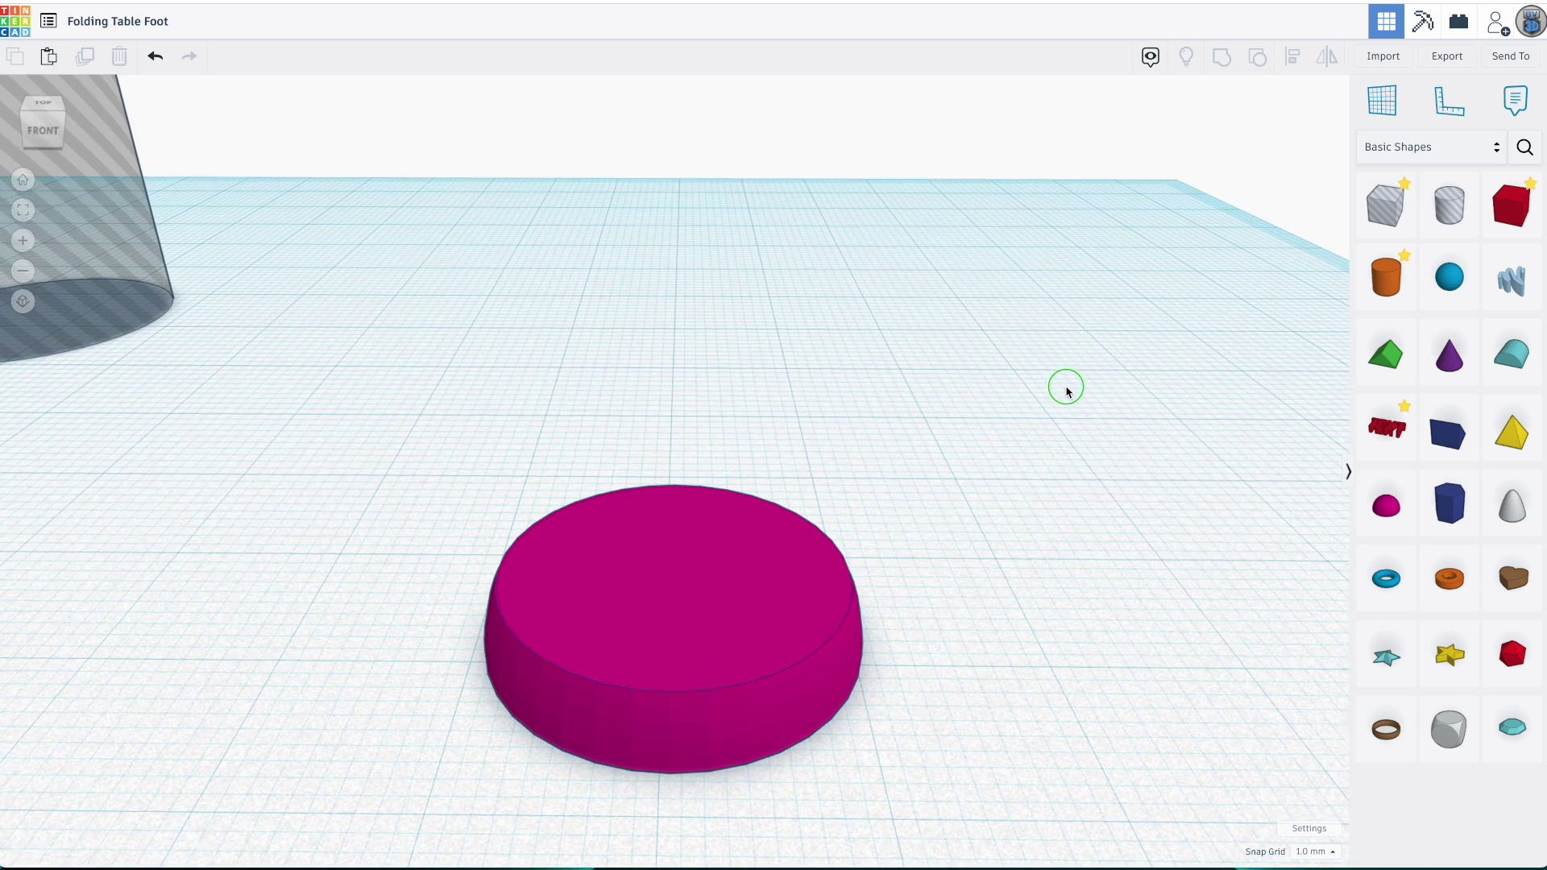
left_click(765, 562)
left_click_drag(681, 466, 711, 653)
left_click(961, 534)
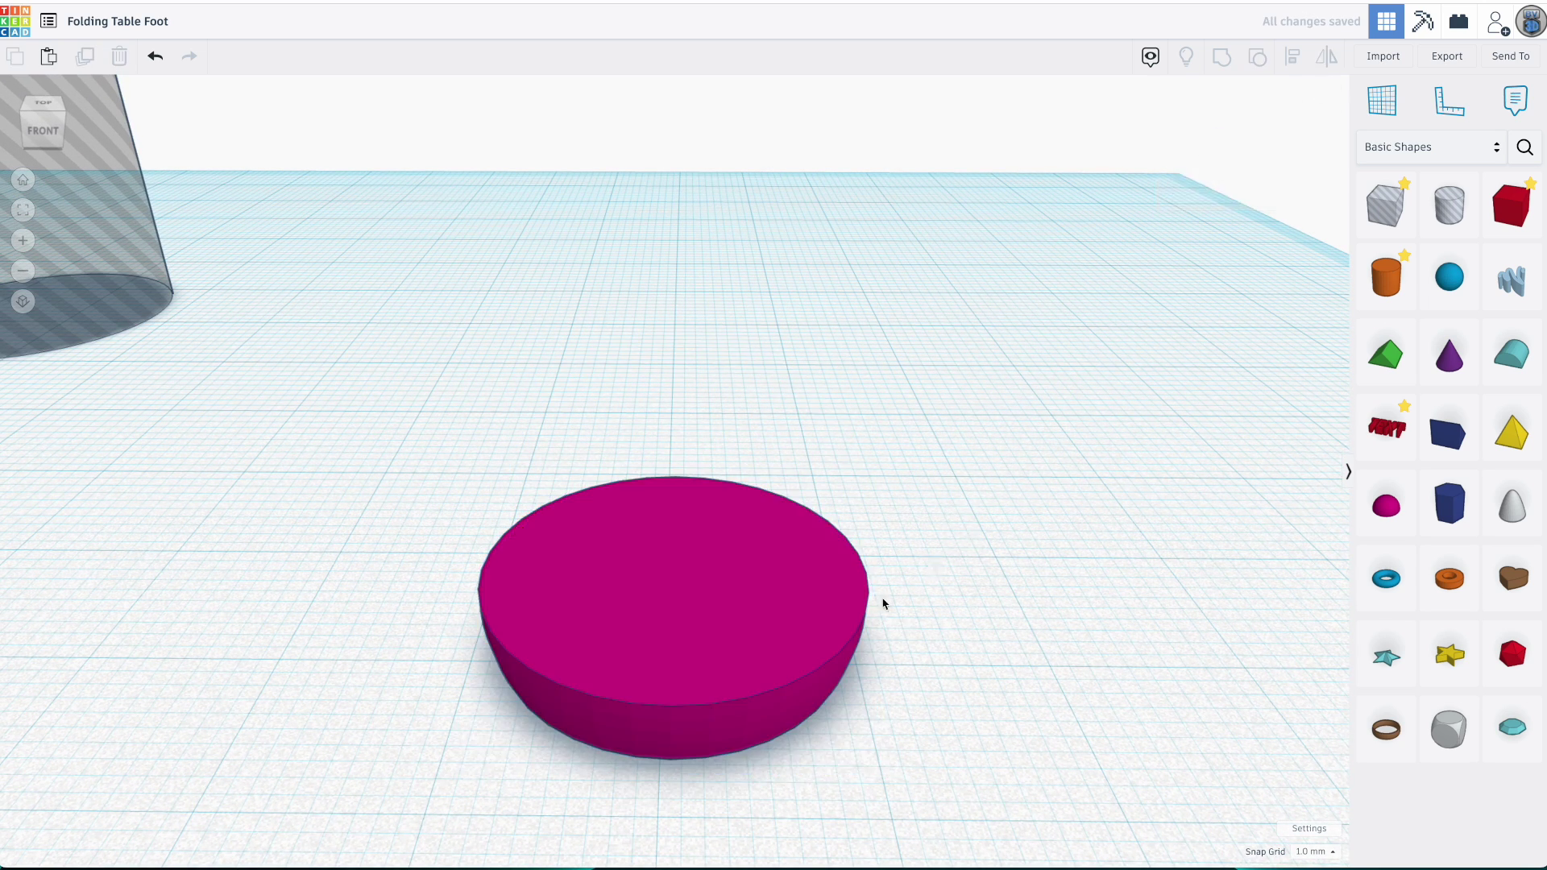
left_click_drag(822, 614, 951, 461)
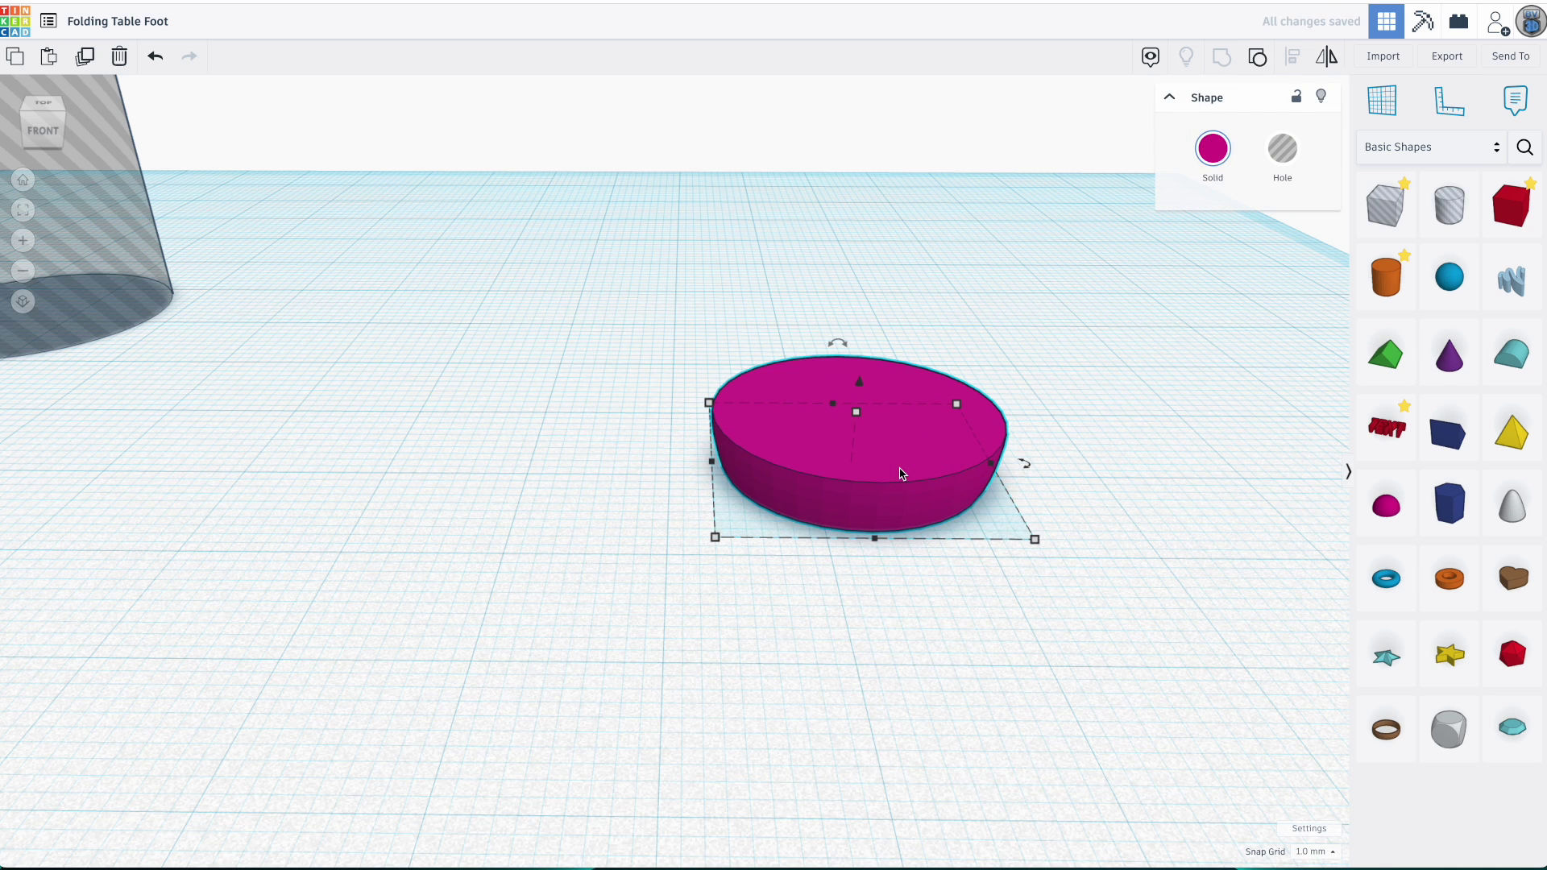
Resize the magenta disc's footprint to 31.5 × 31.5 mm
left_click(636, 462)
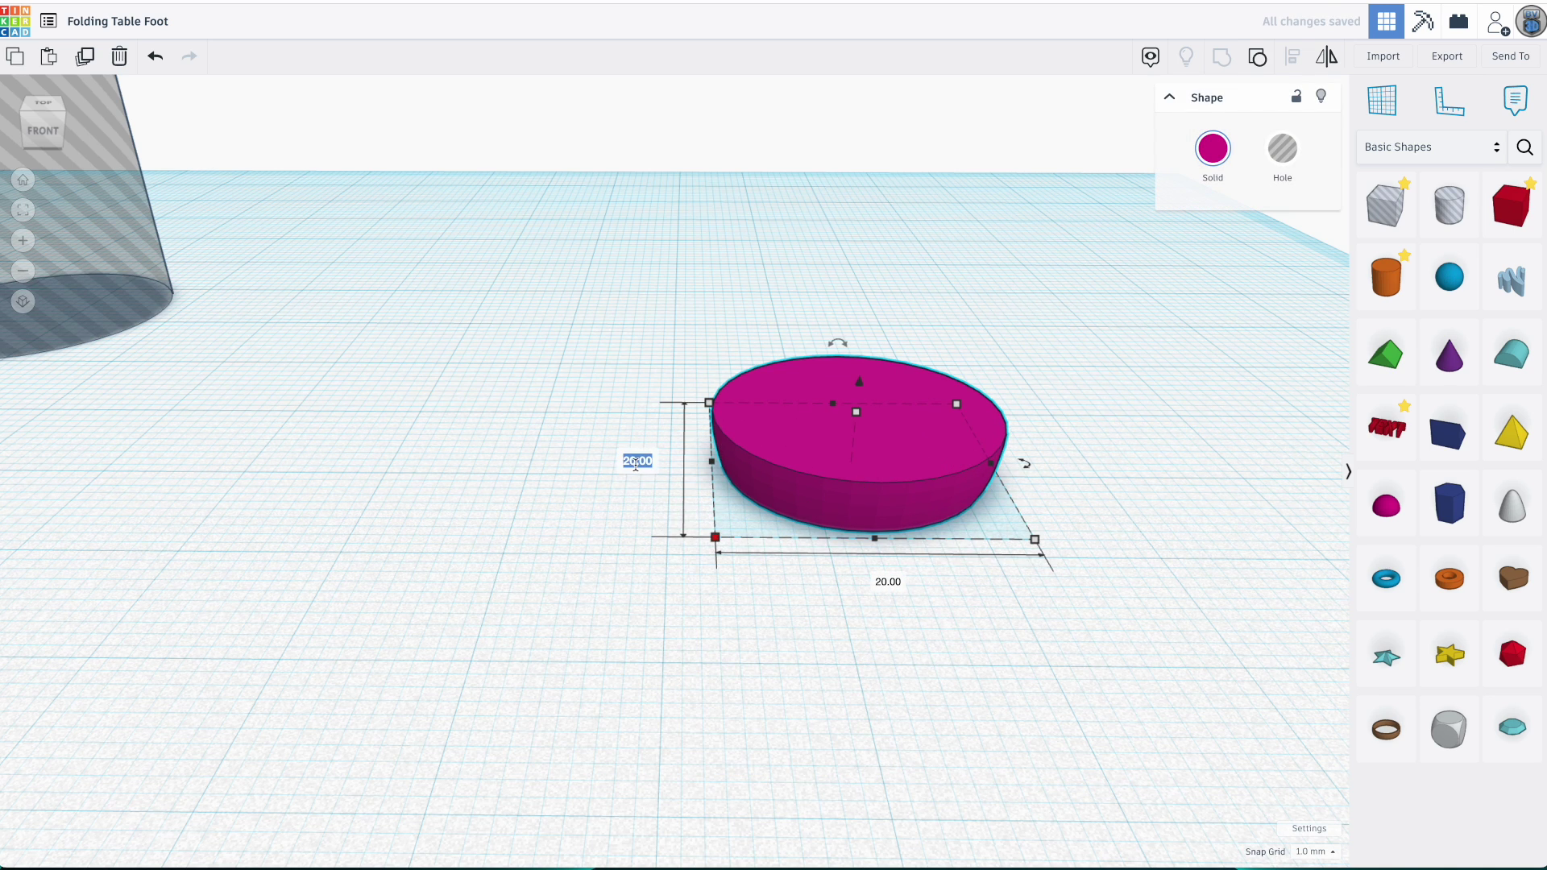
type("25.5")
key("Tab")
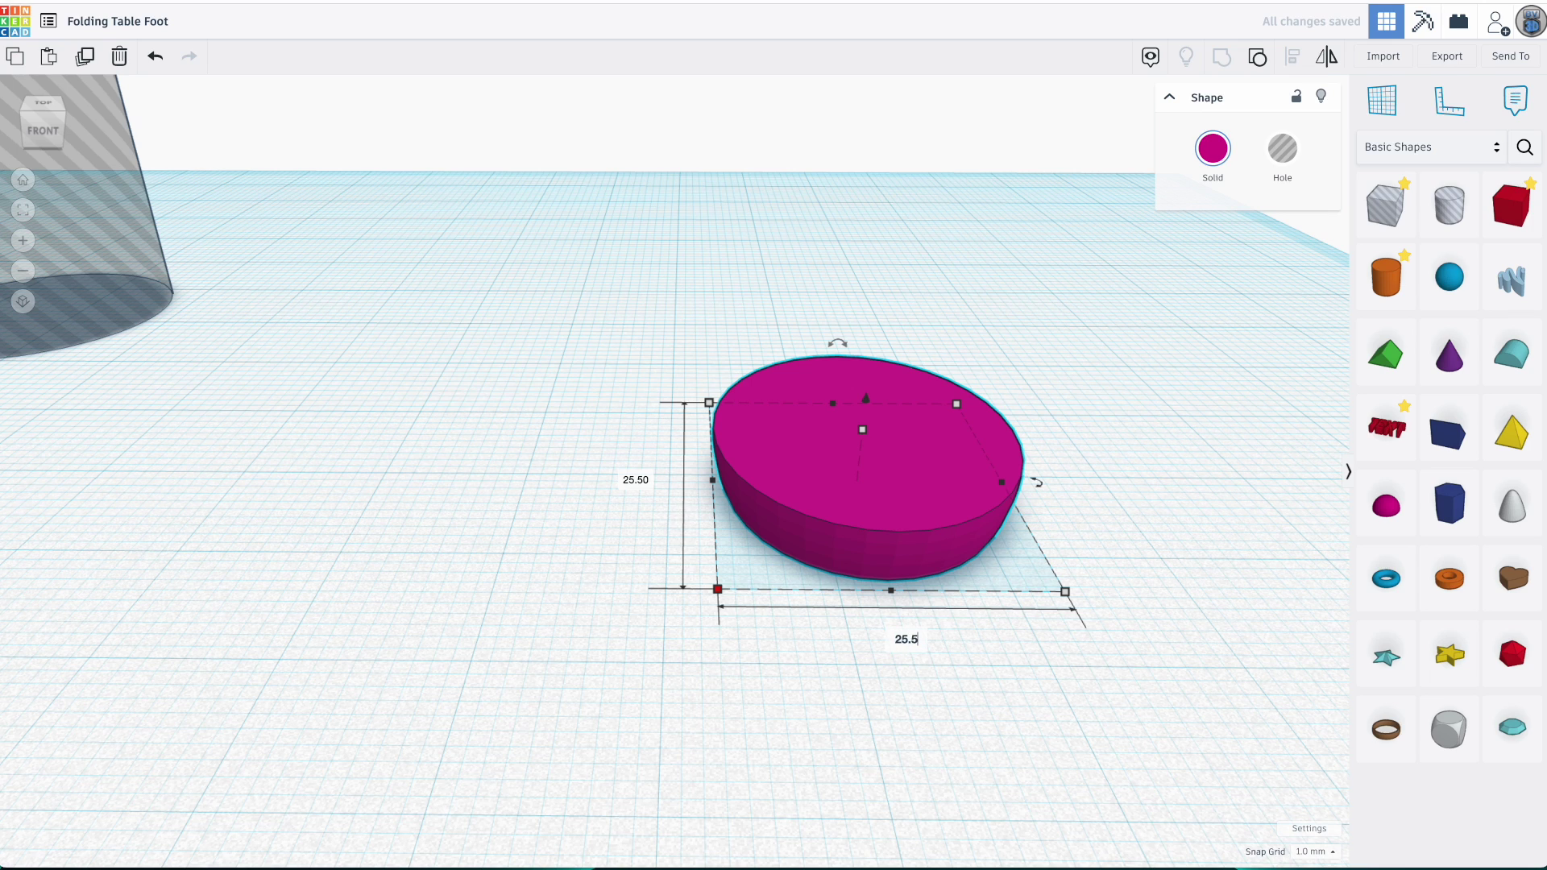
key("Return")
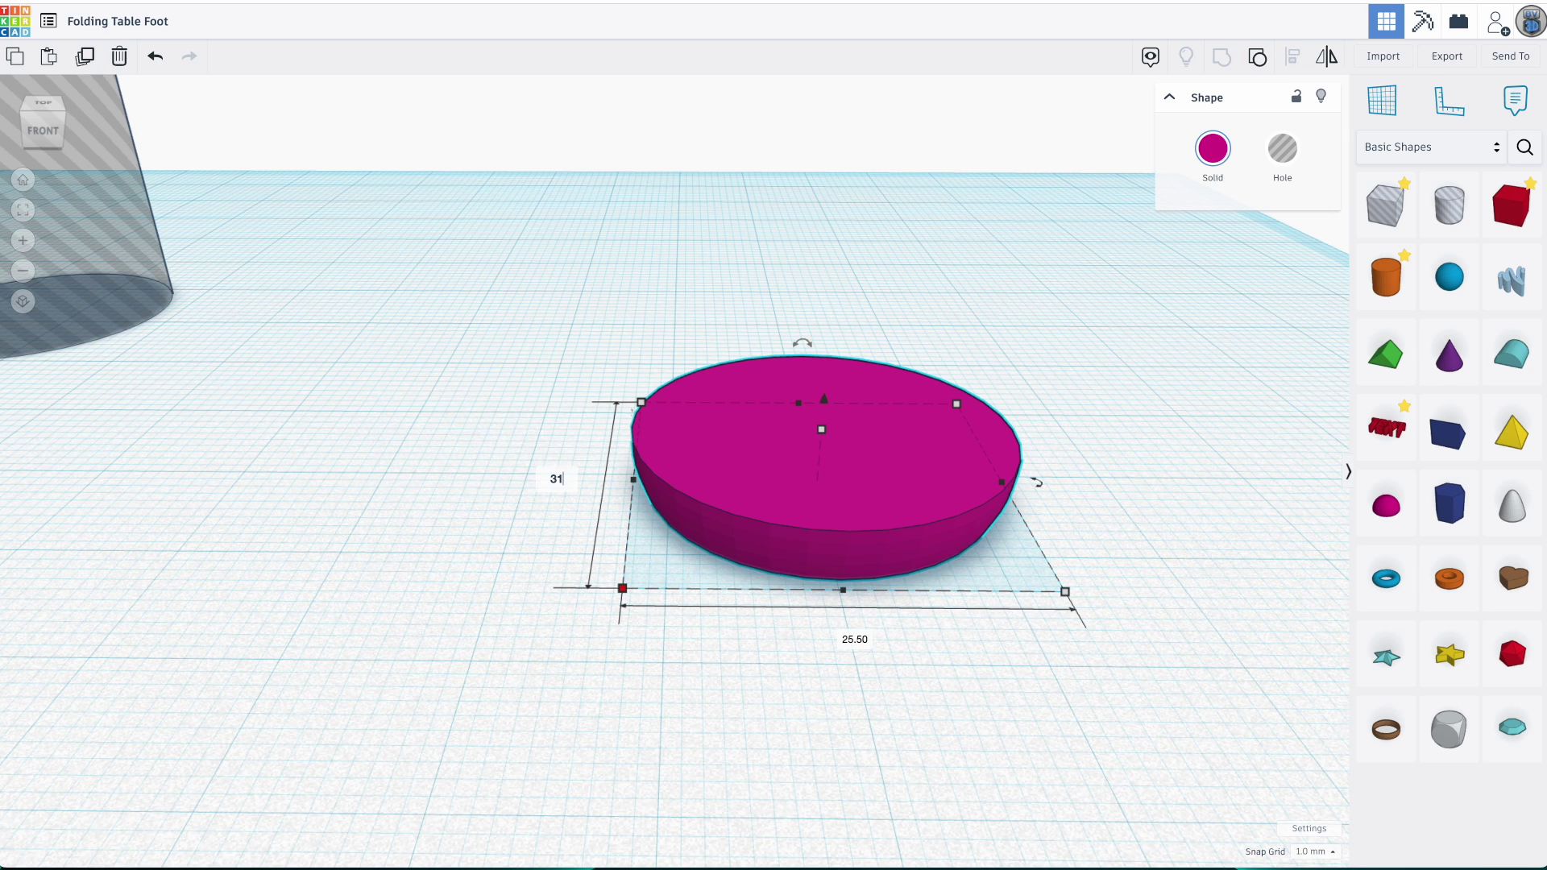
type(".5")
key("Tab")
type("31.5")
key("Tab")
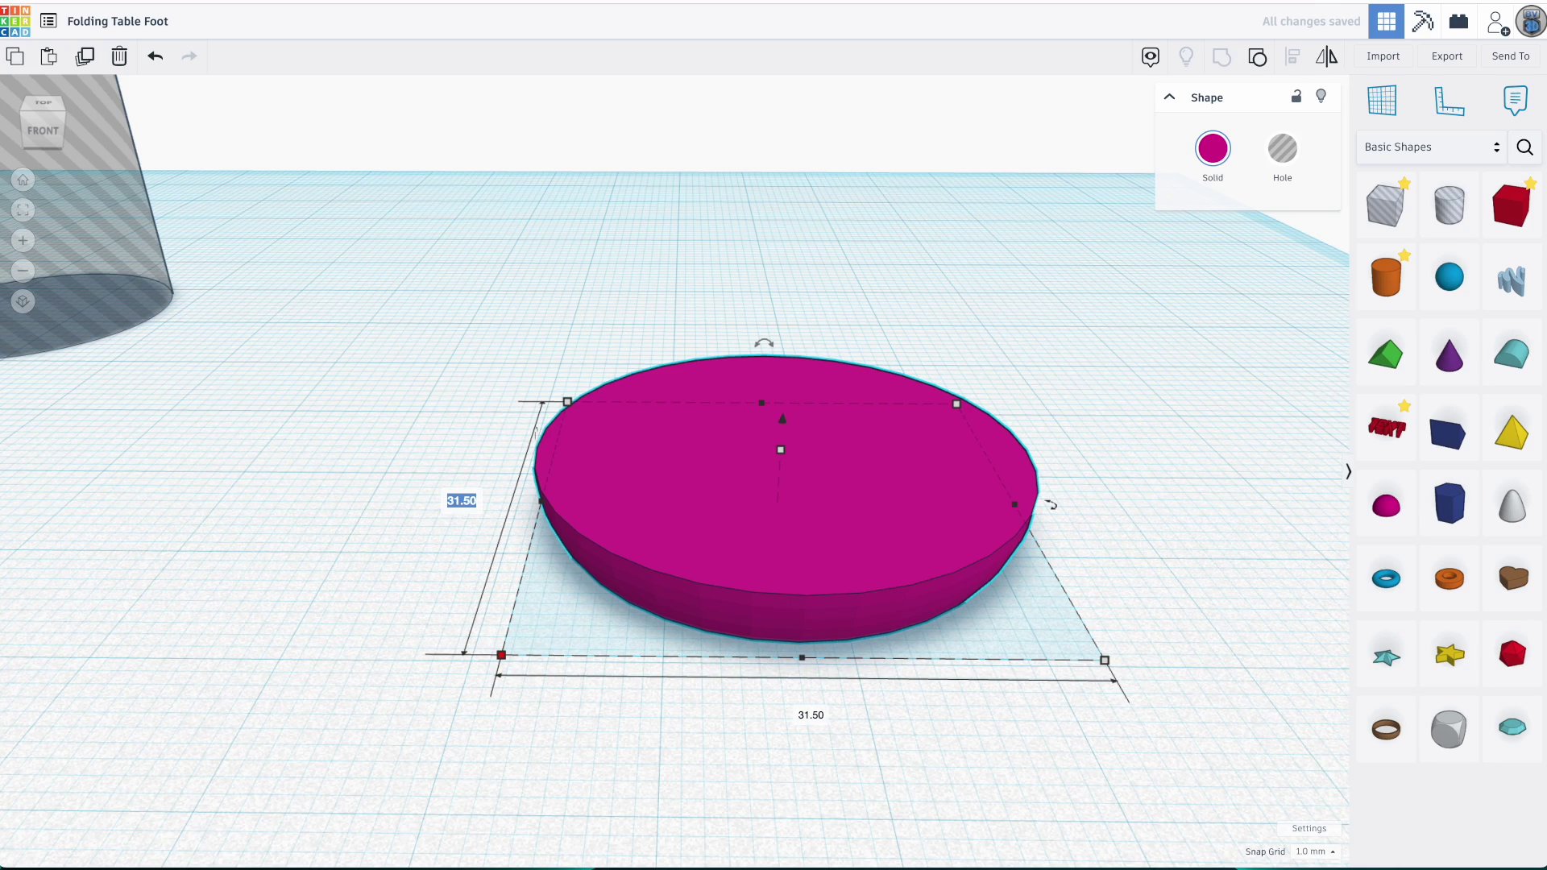
scroll(883, 321, "down", 10)
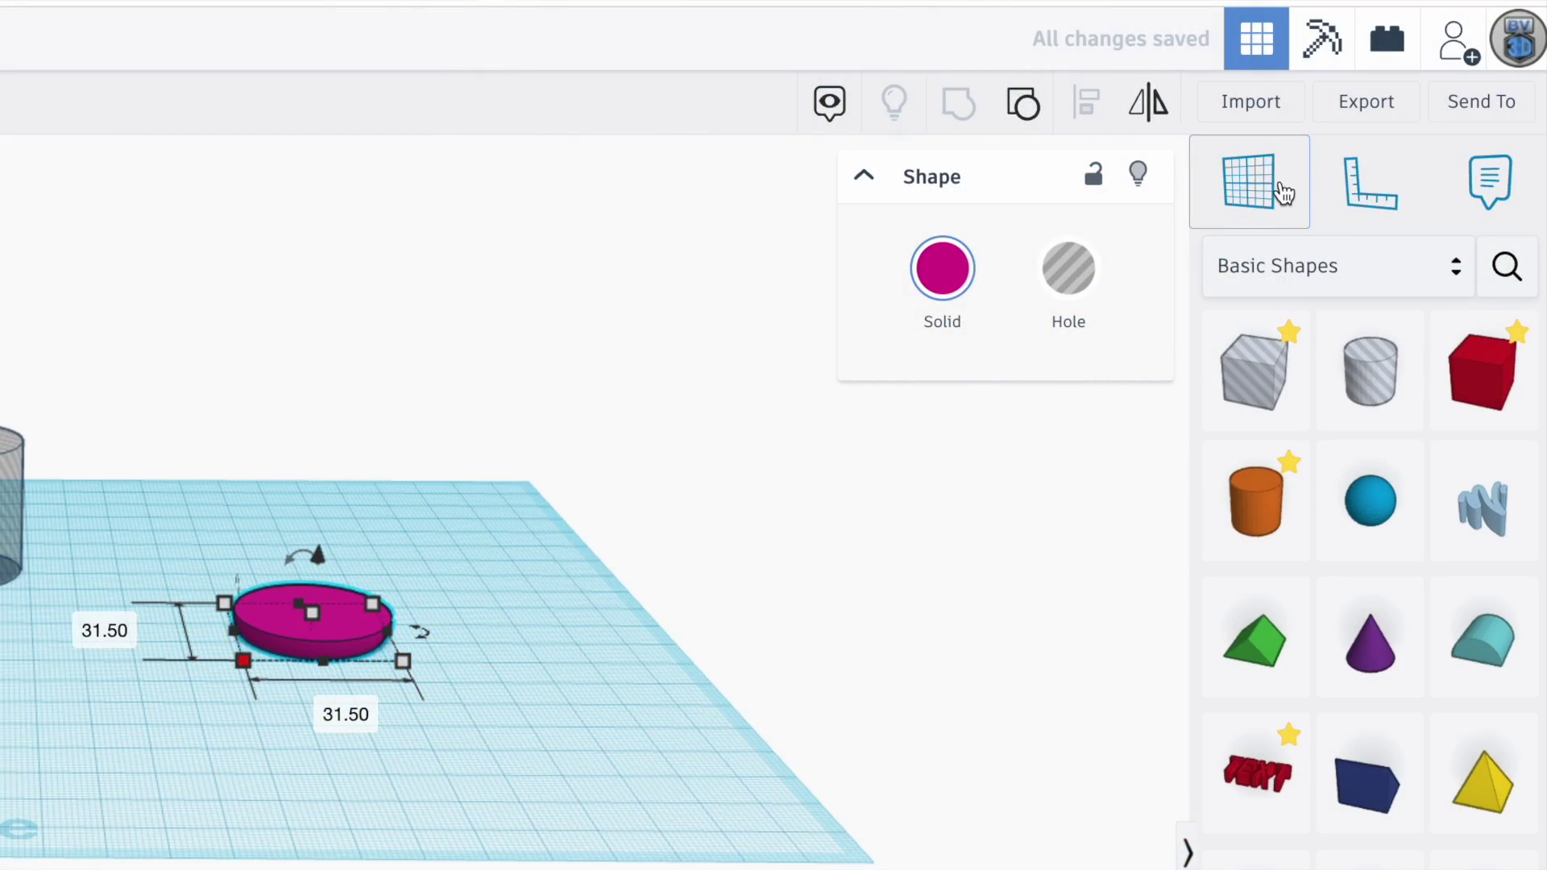
Place a workplane on the flat top of the magenta disc
left_click(1281, 191)
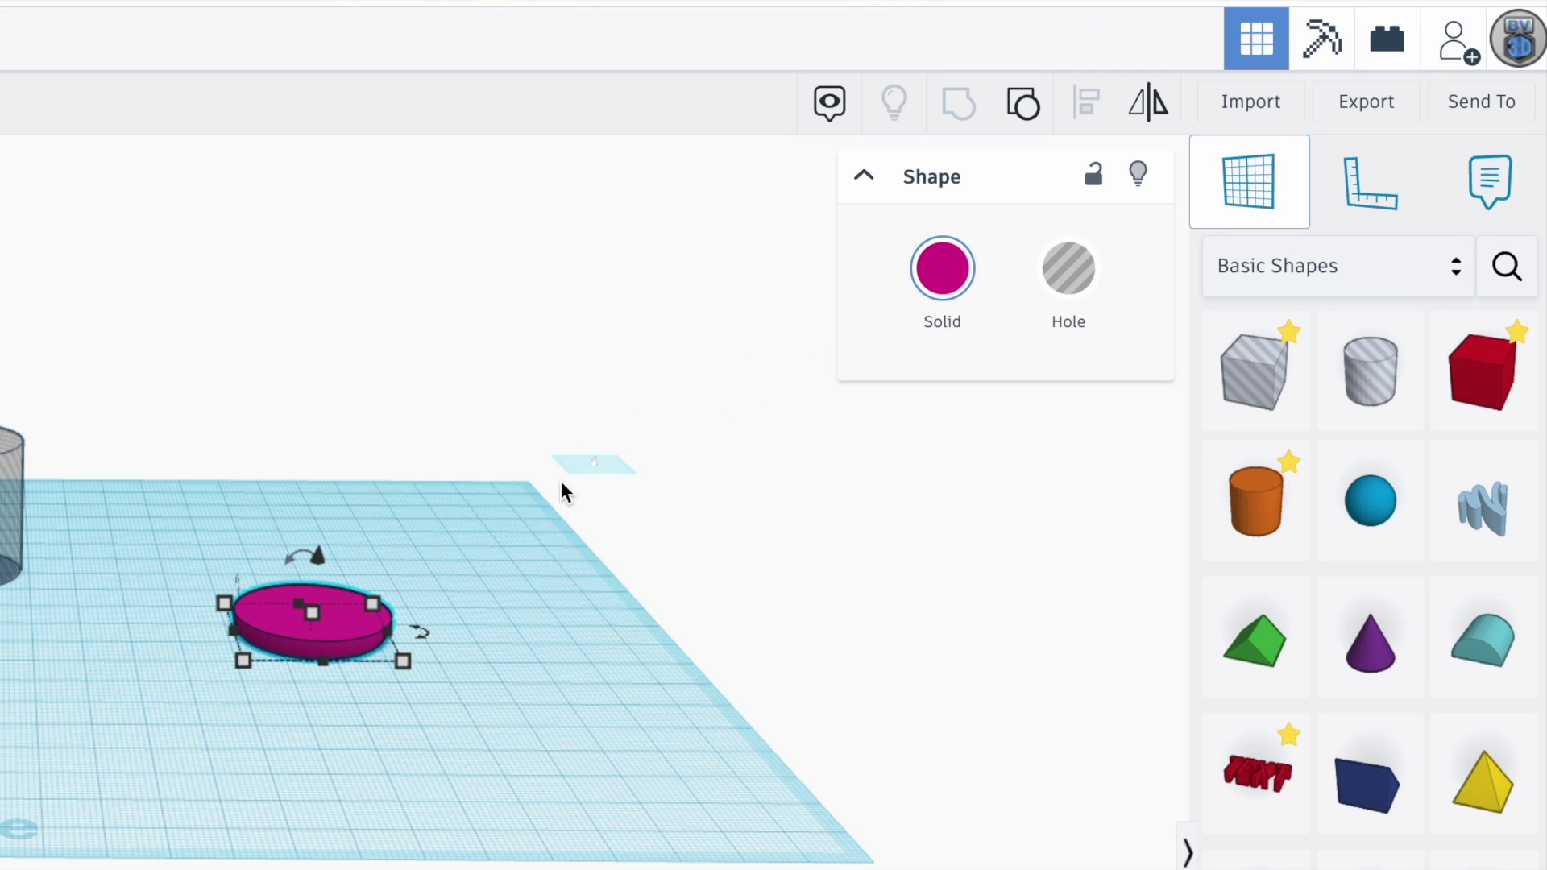
left_click(338, 611)
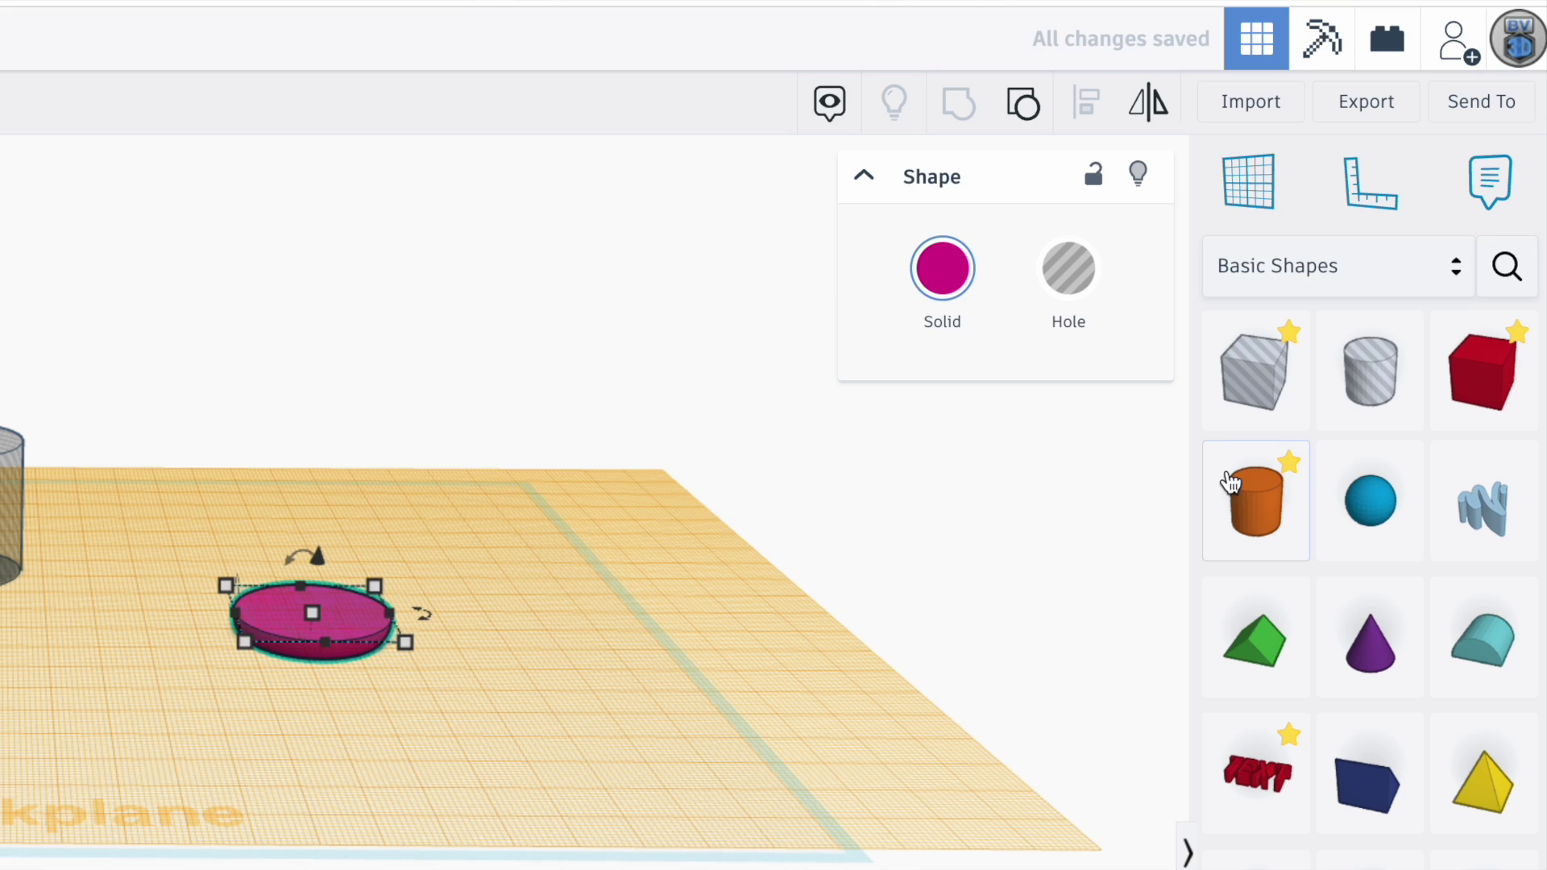
Place a solid orange cylinder on the foot and size its base to 31.5 × 31.5 mm
left_click_drag(1256, 499, 311, 617)
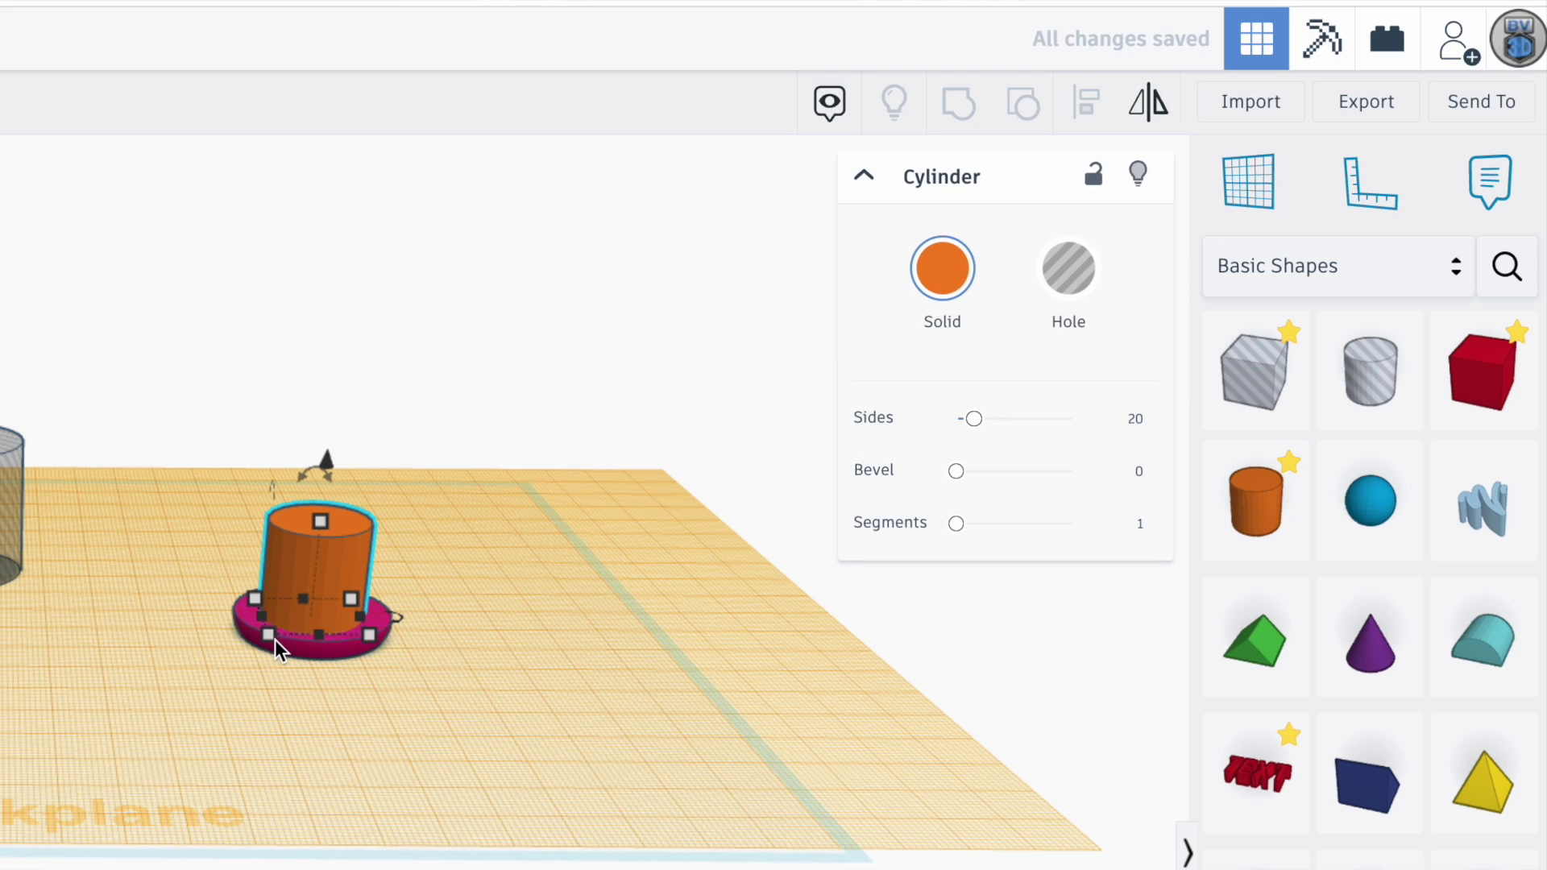
mouse_move(269, 641)
left_click(140, 620)
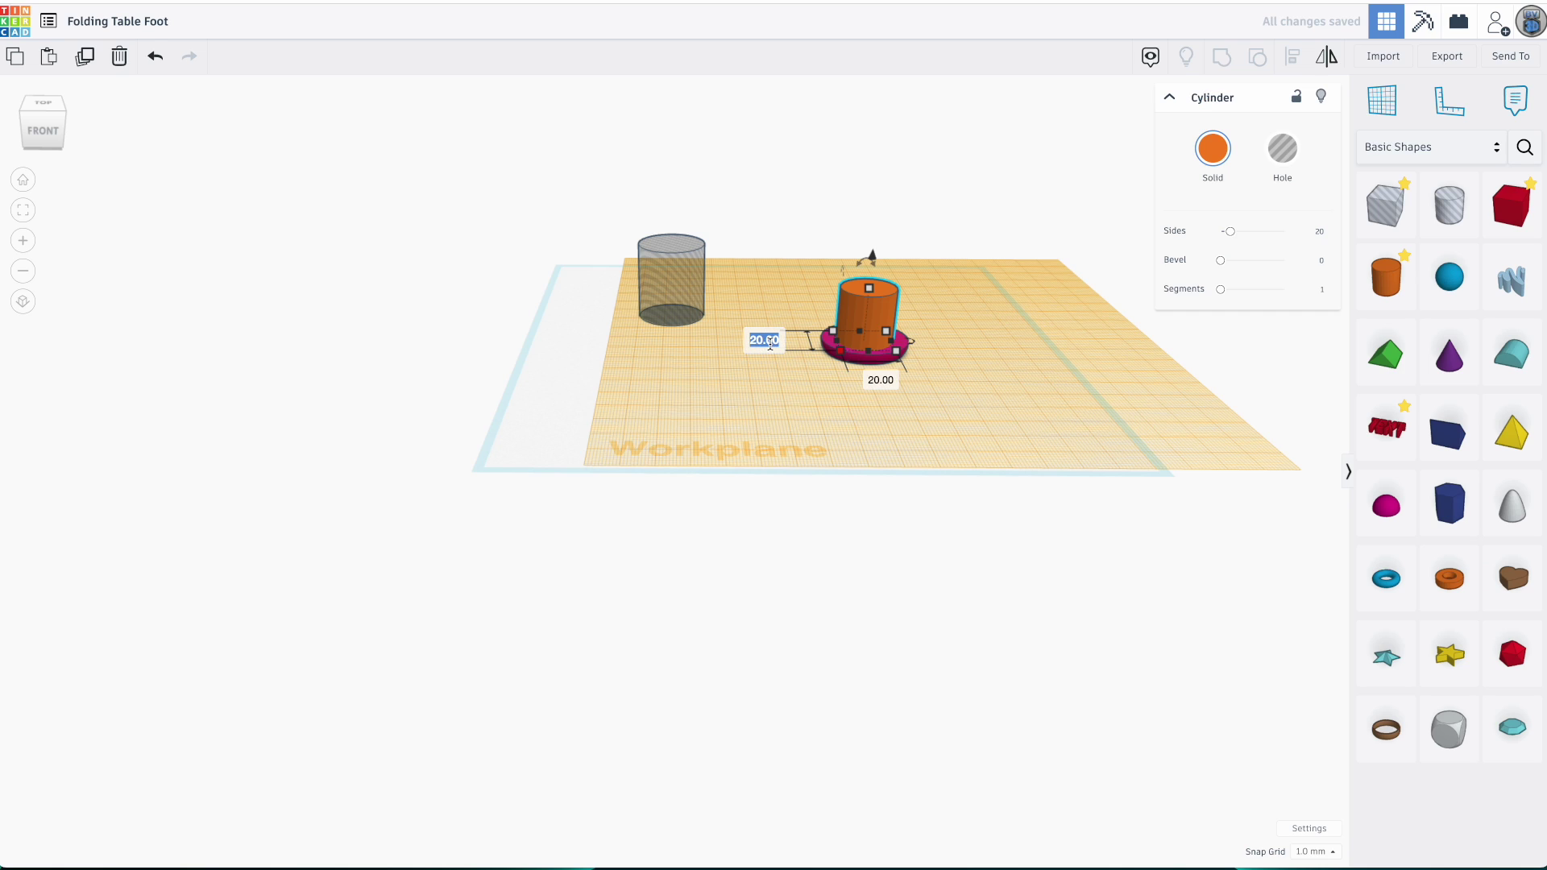
type("31.5")
key("Tab")
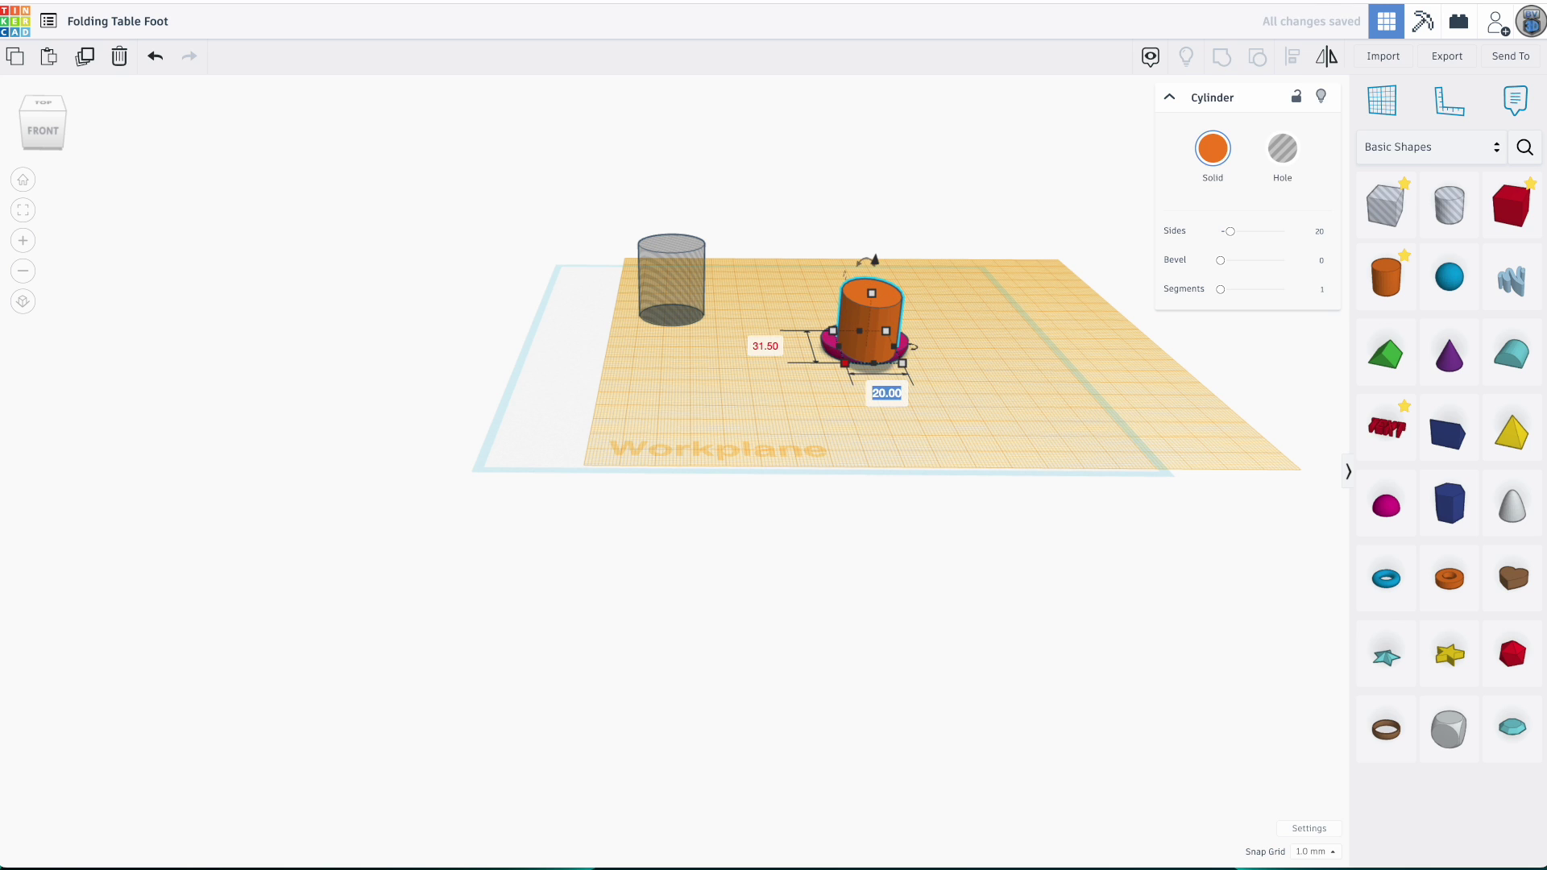
type("31.5")
key("Return")
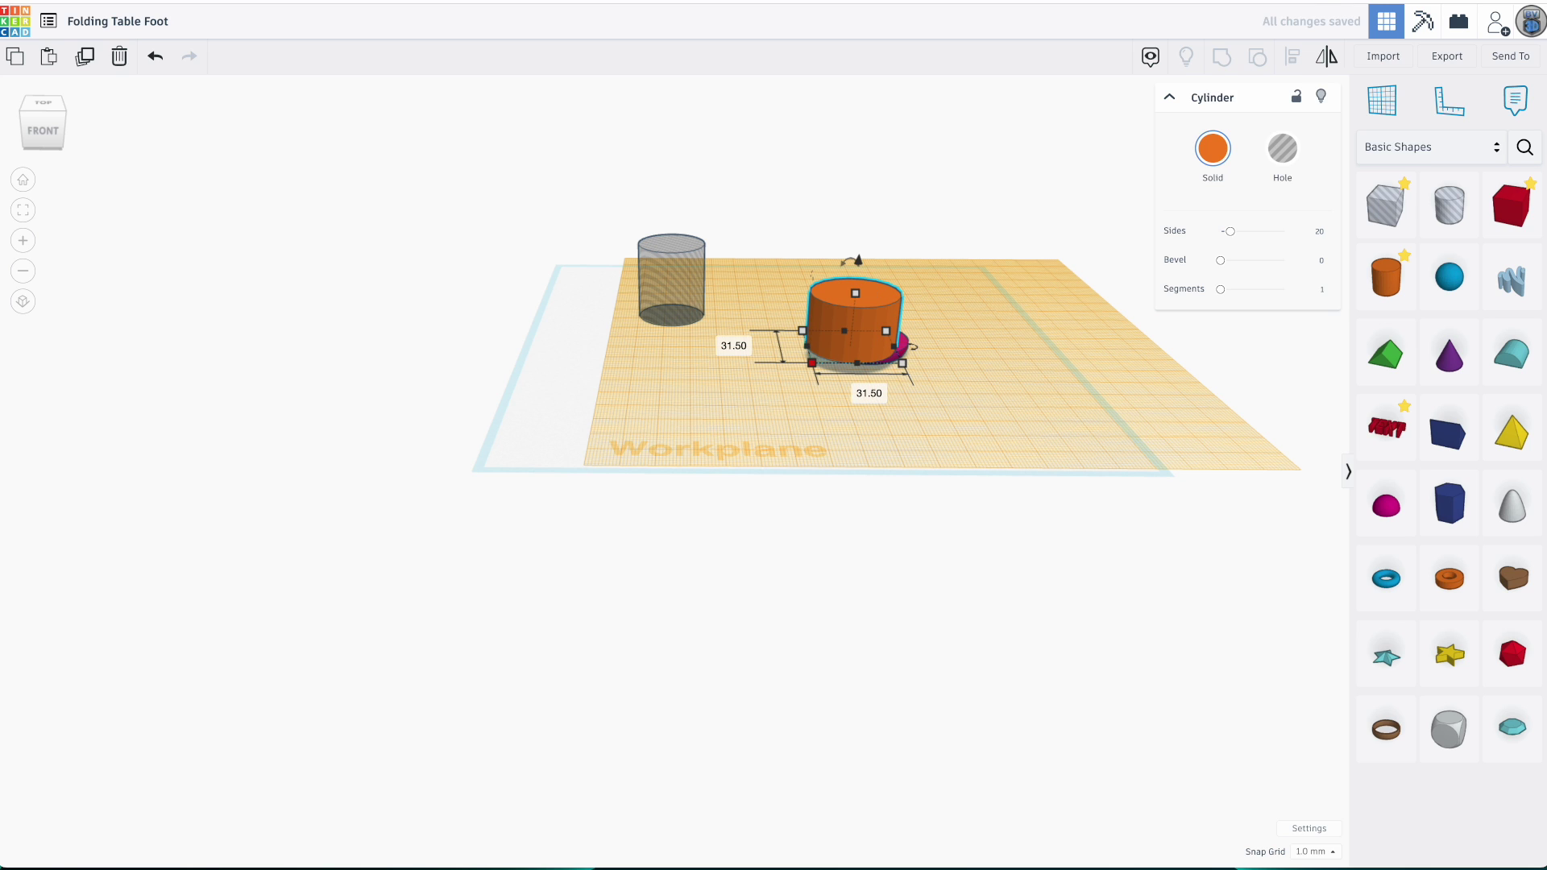
key("f")
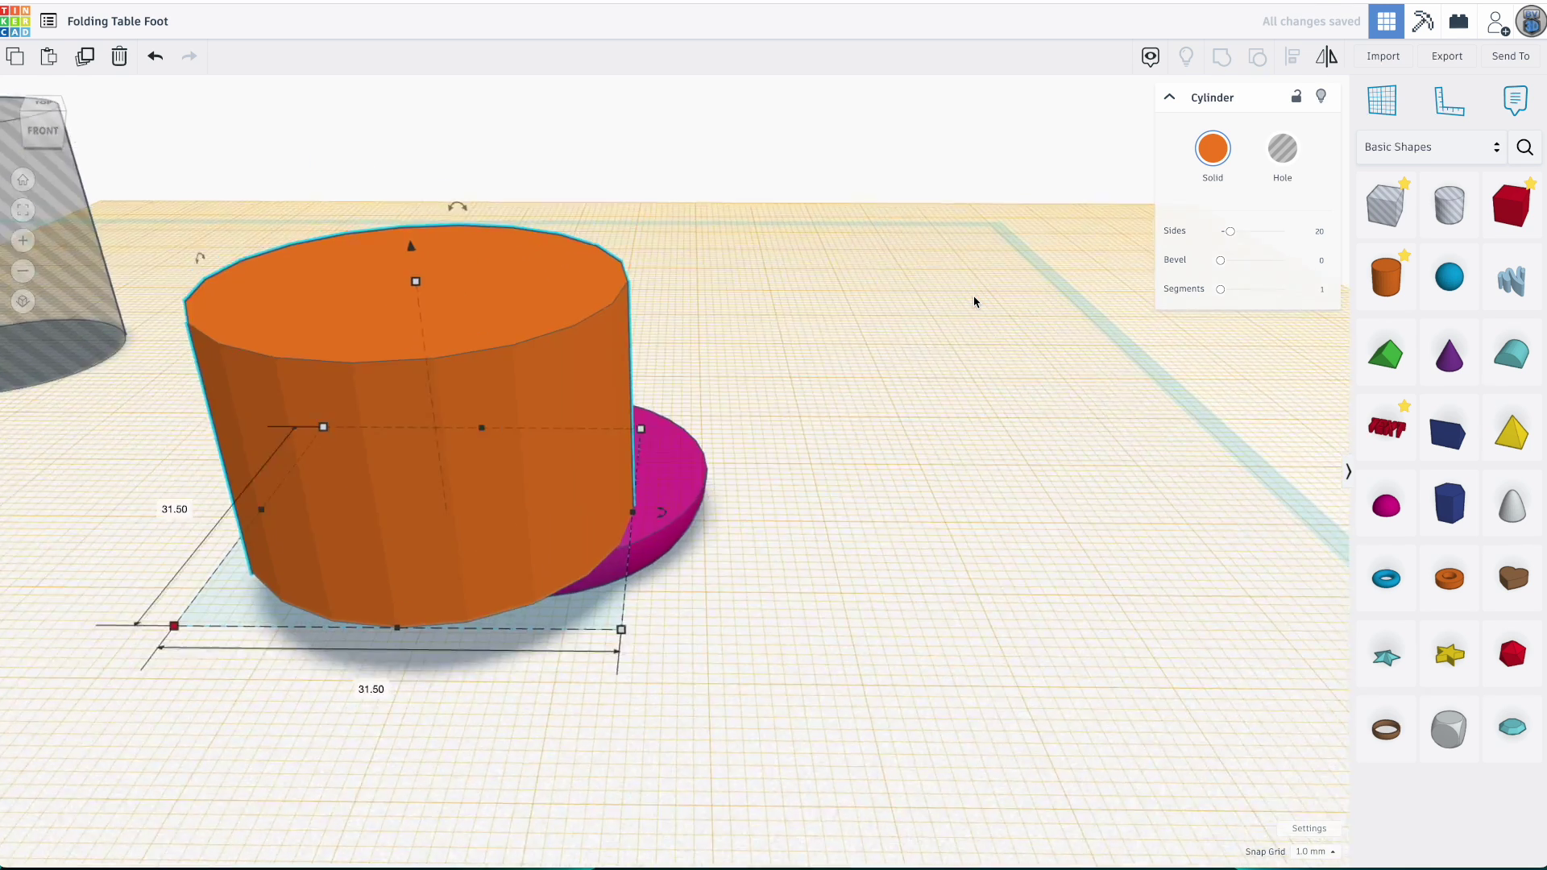
left_click(894, 376)
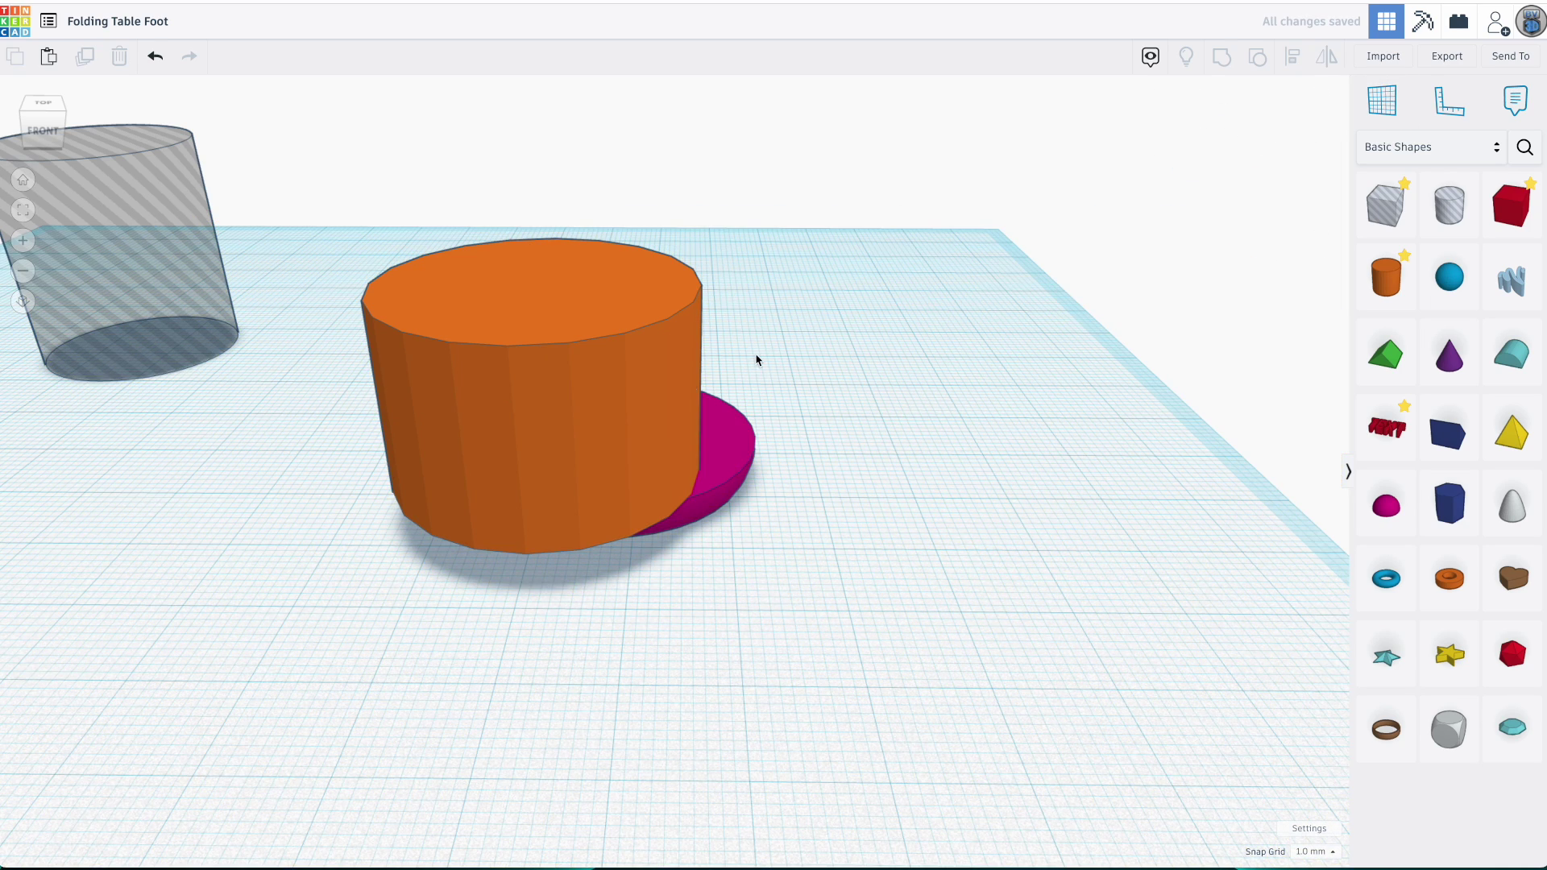
Select the orange cylinder and raise its Sides from 20 to 64
left_click(654, 395)
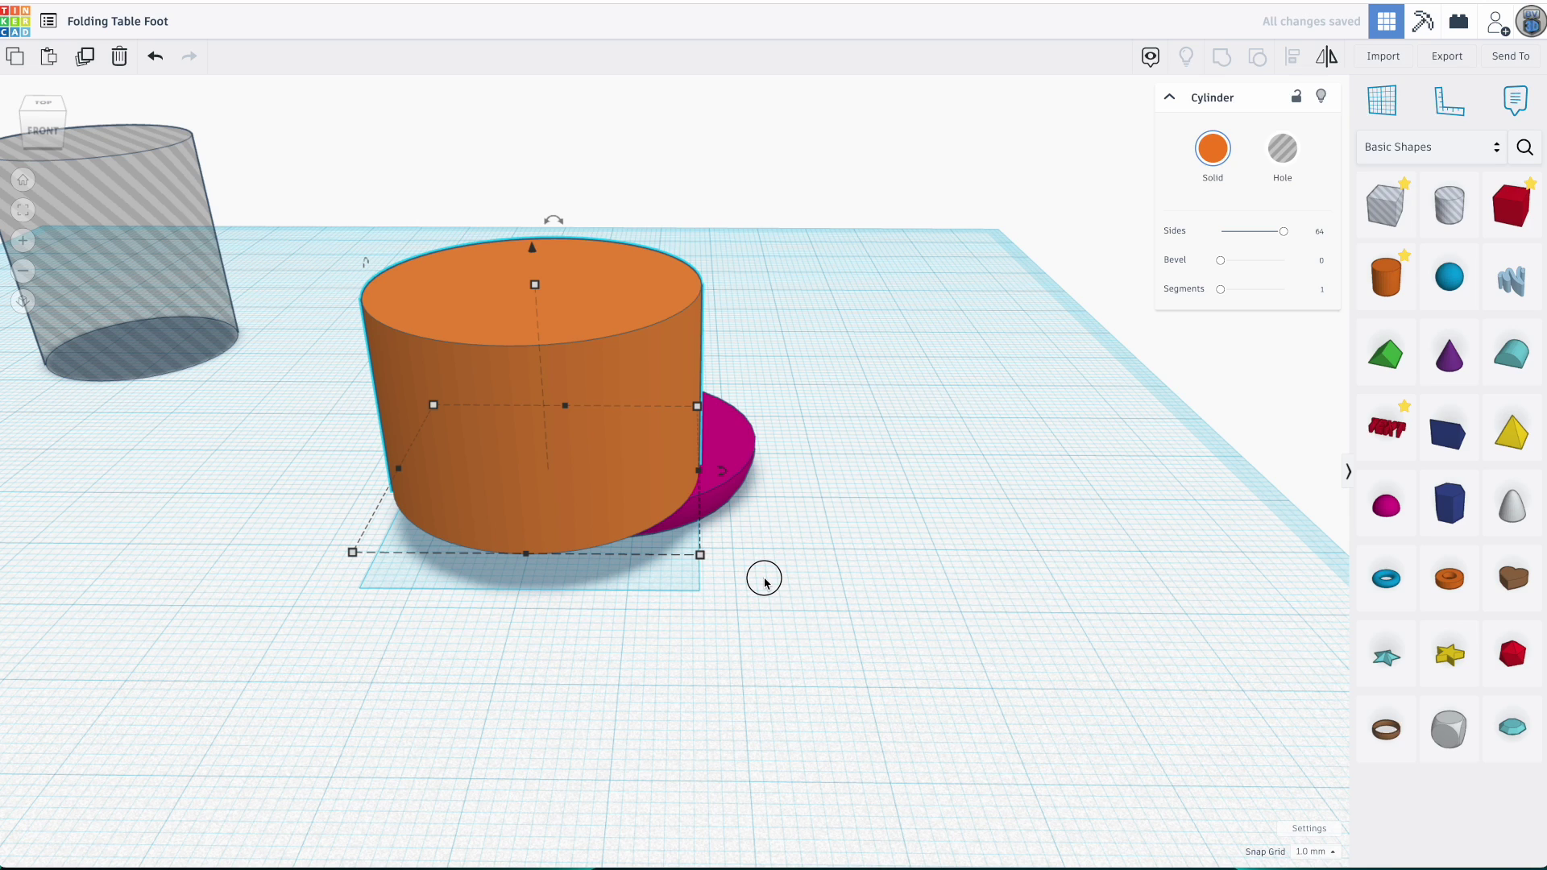
Align the orange cylinder and magenta disc on both horizontal centres
left_click_drag(765, 581, 571, 435)
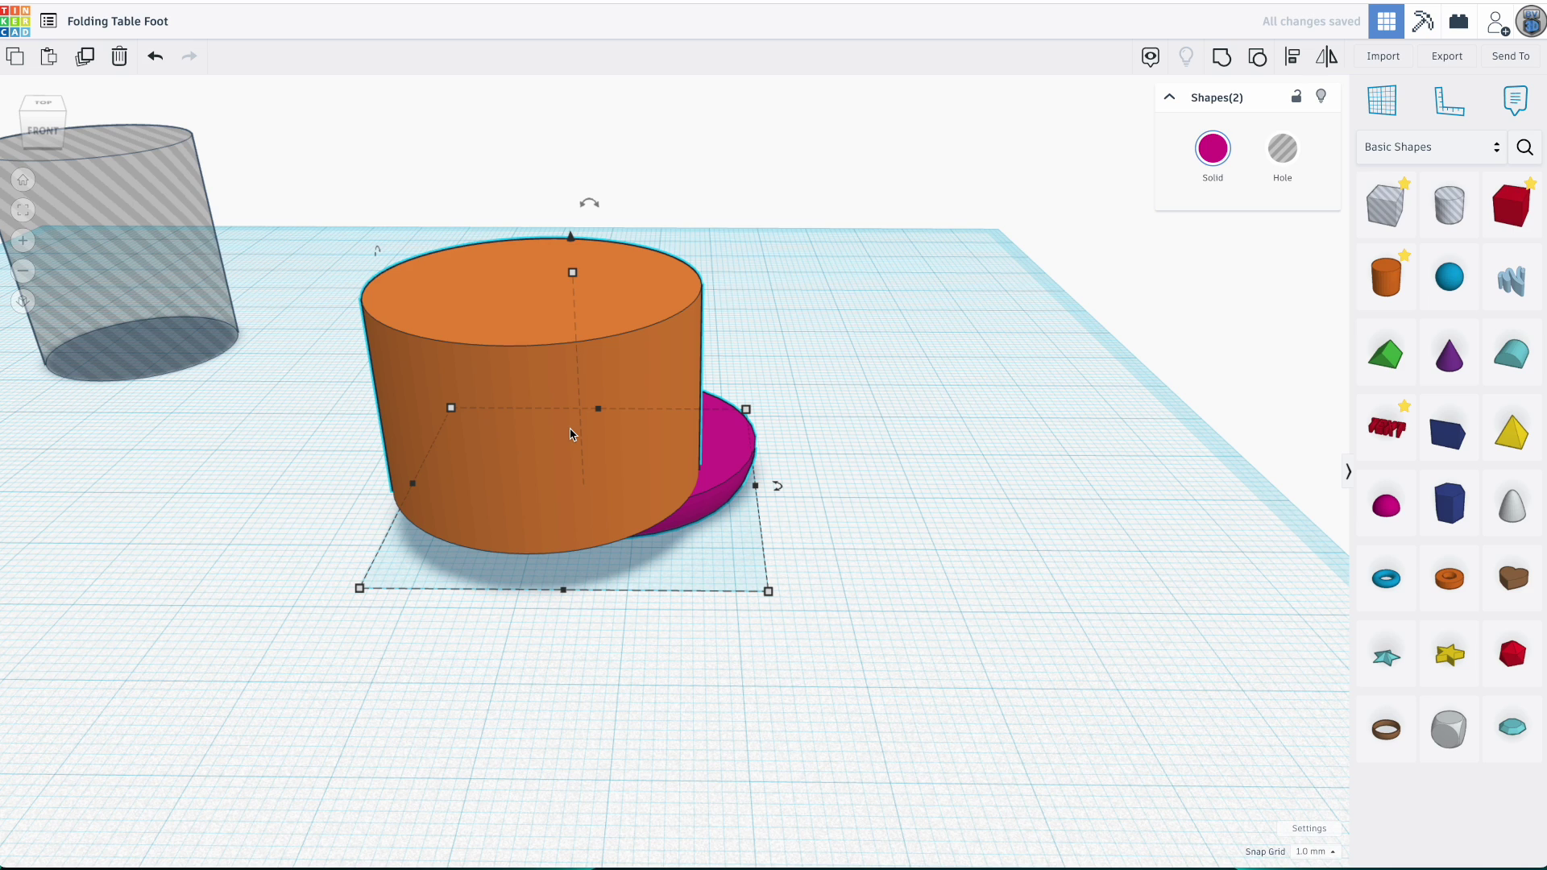
key("l")
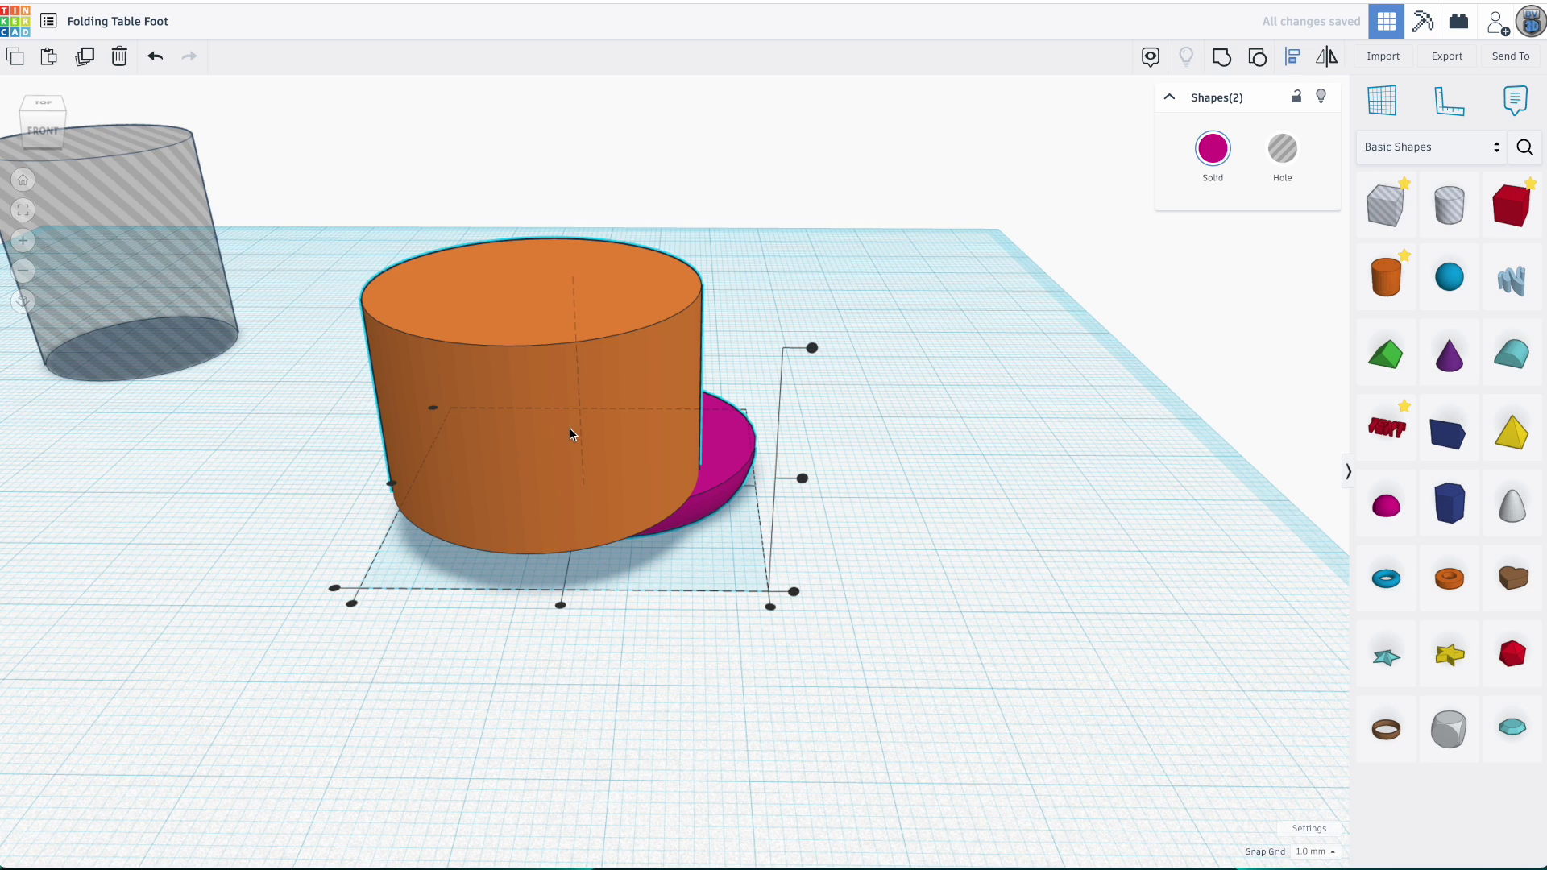
left_click(559, 604)
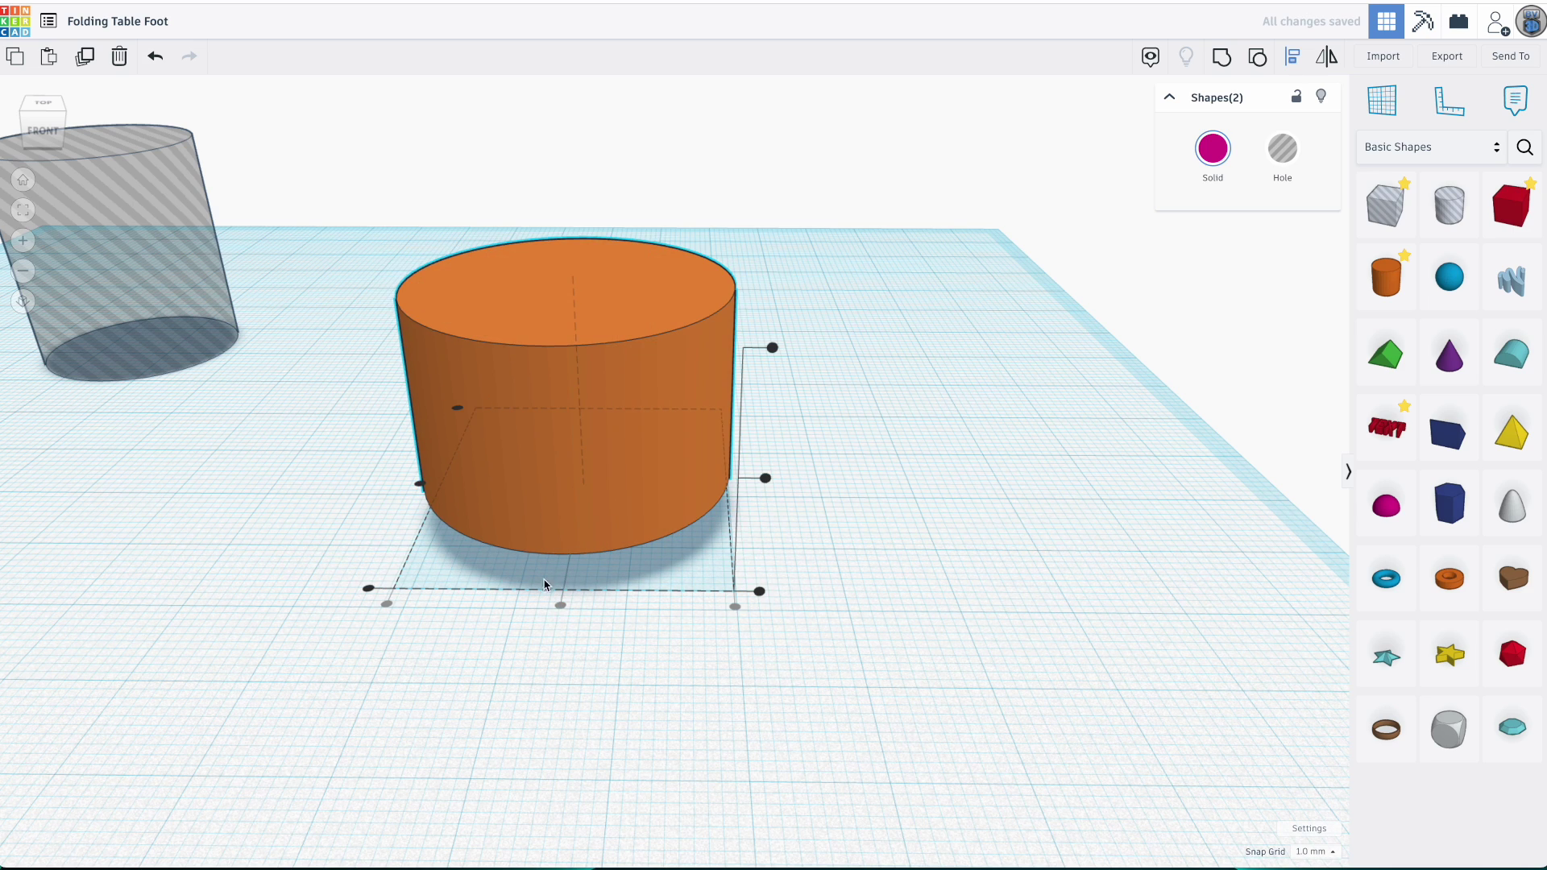
left_click(419, 487)
left_click(798, 497)
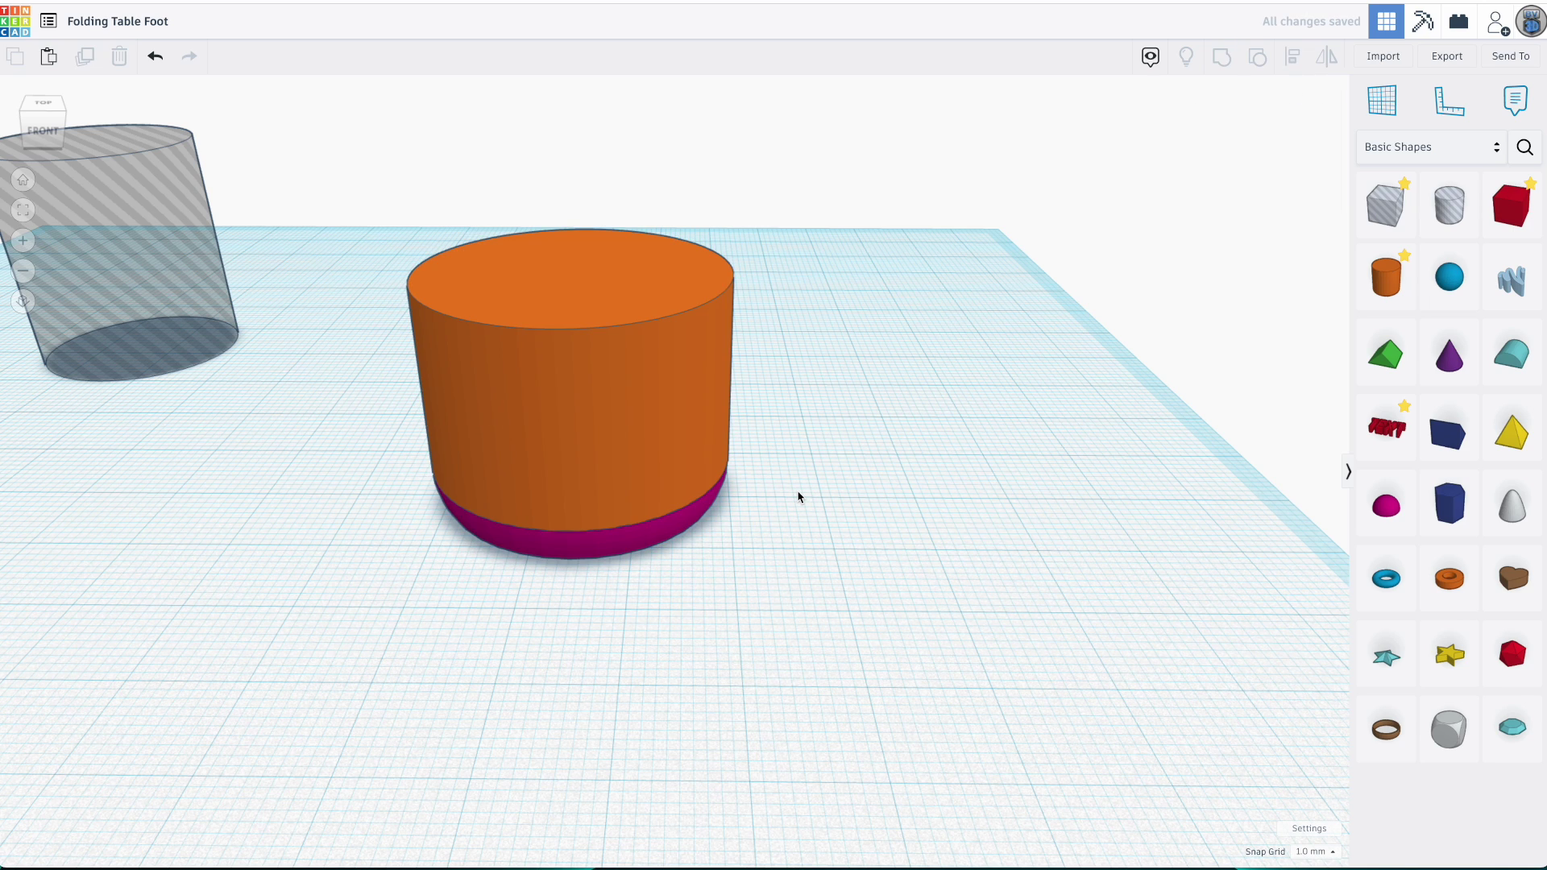
Group the orange cylinder and magenta disc, then set the combined height to 36 mm
left_click_drag(729, 580, 556, 416)
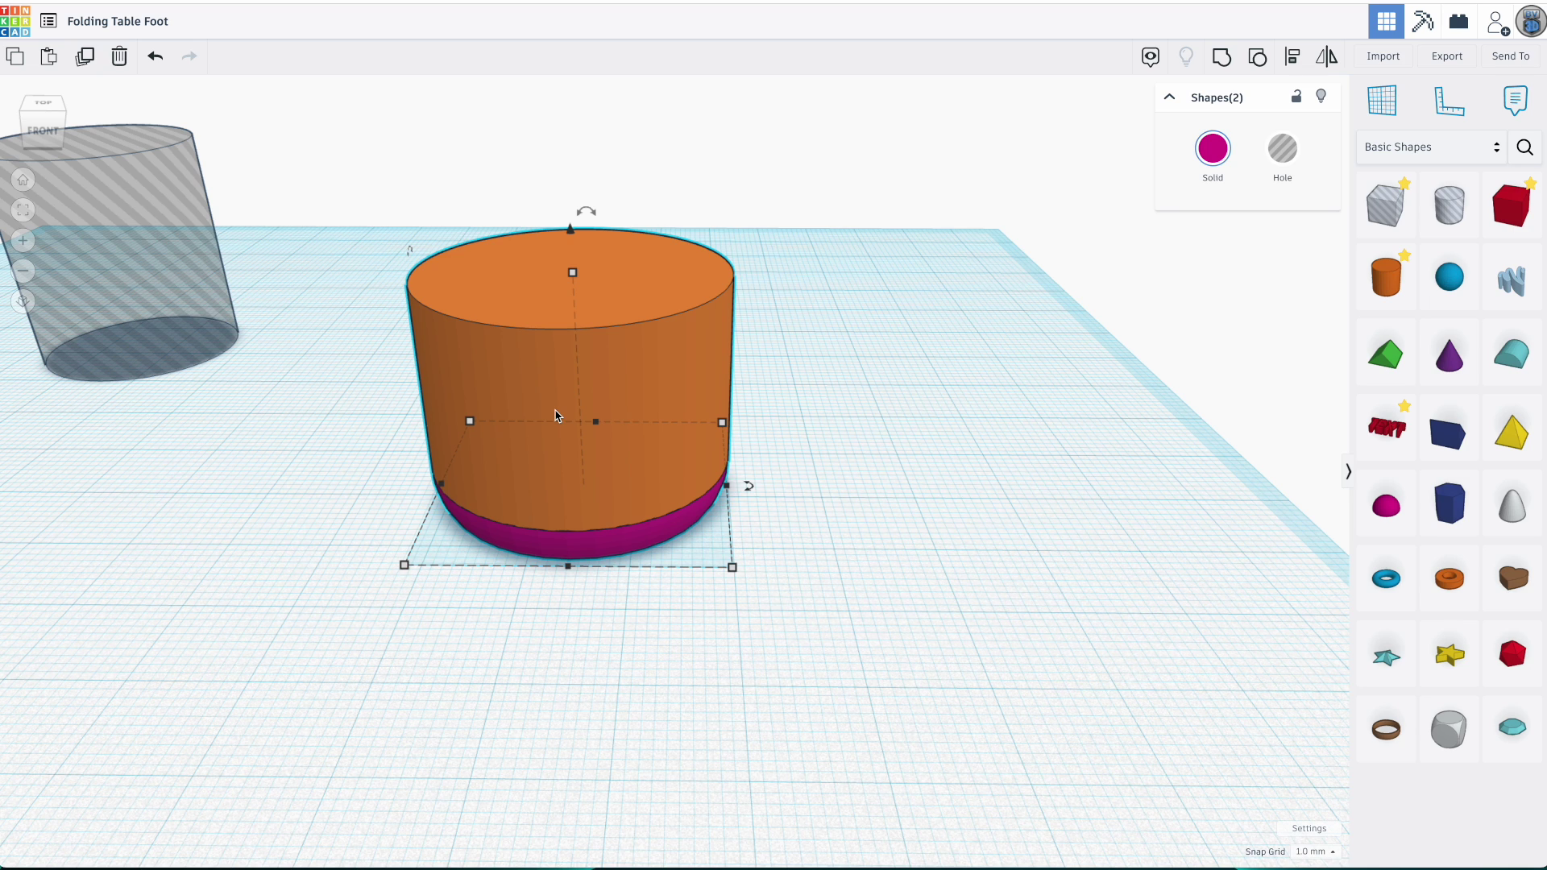
key("ctrl+g")
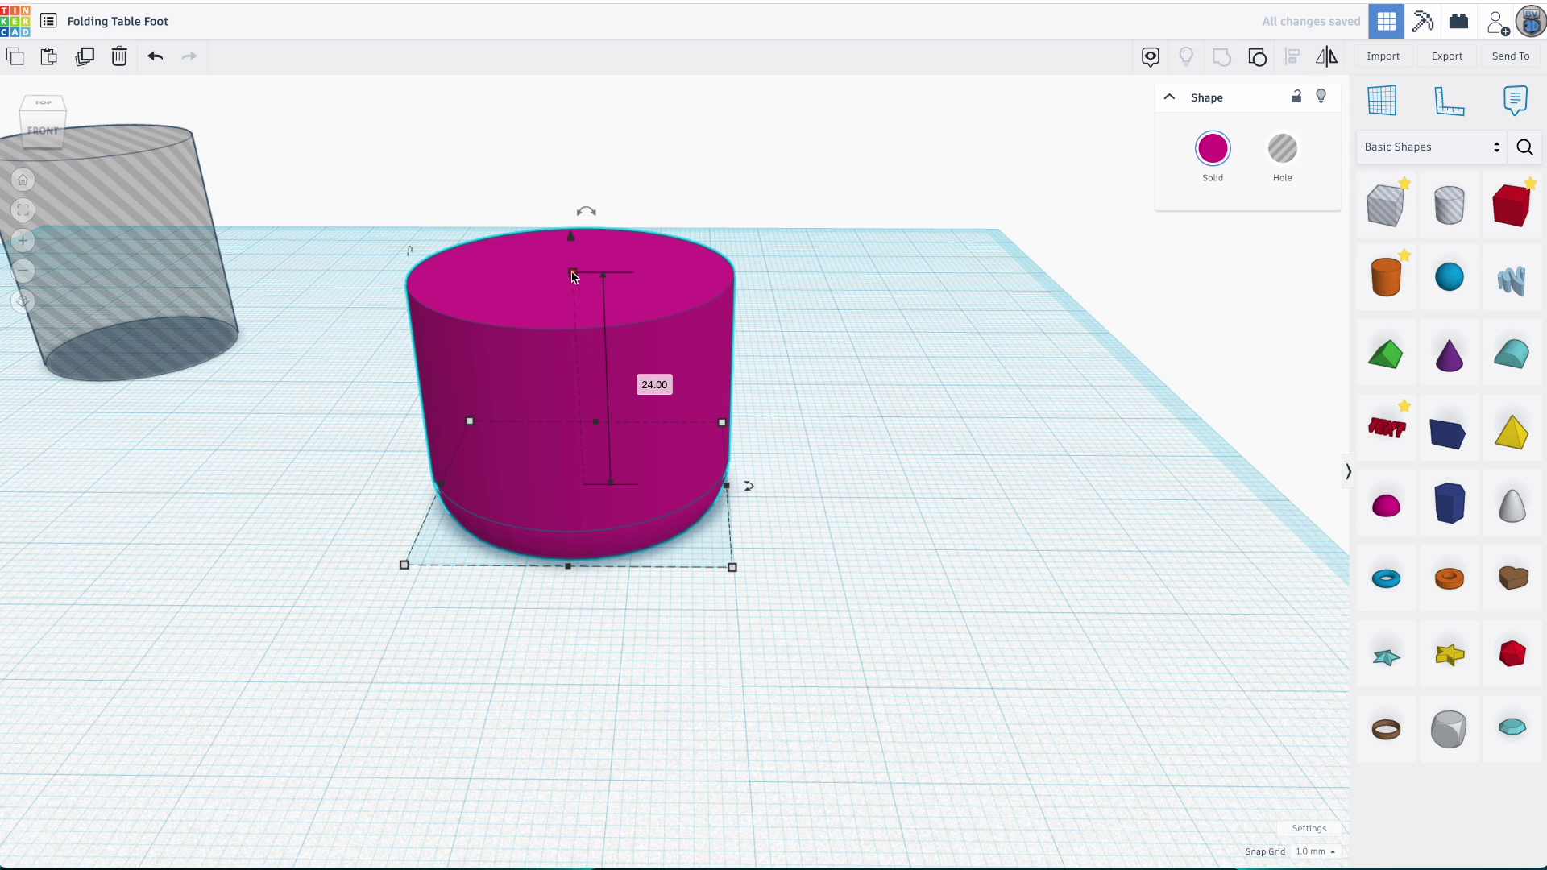
left_click(661, 385)
type("36")
key("Return")
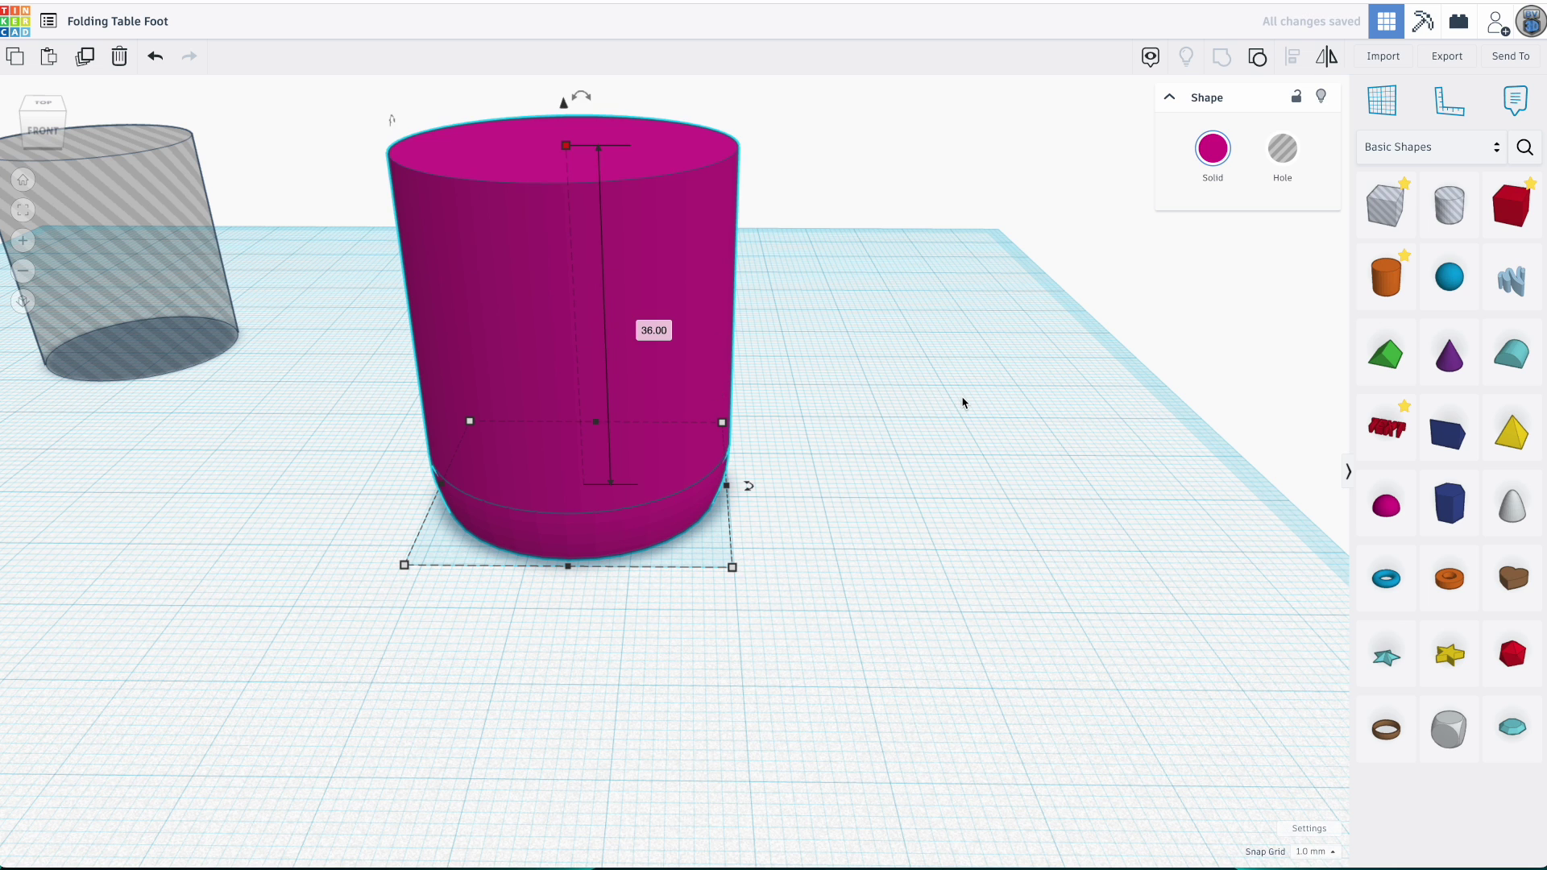
scroll(963, 403, "down", 4)
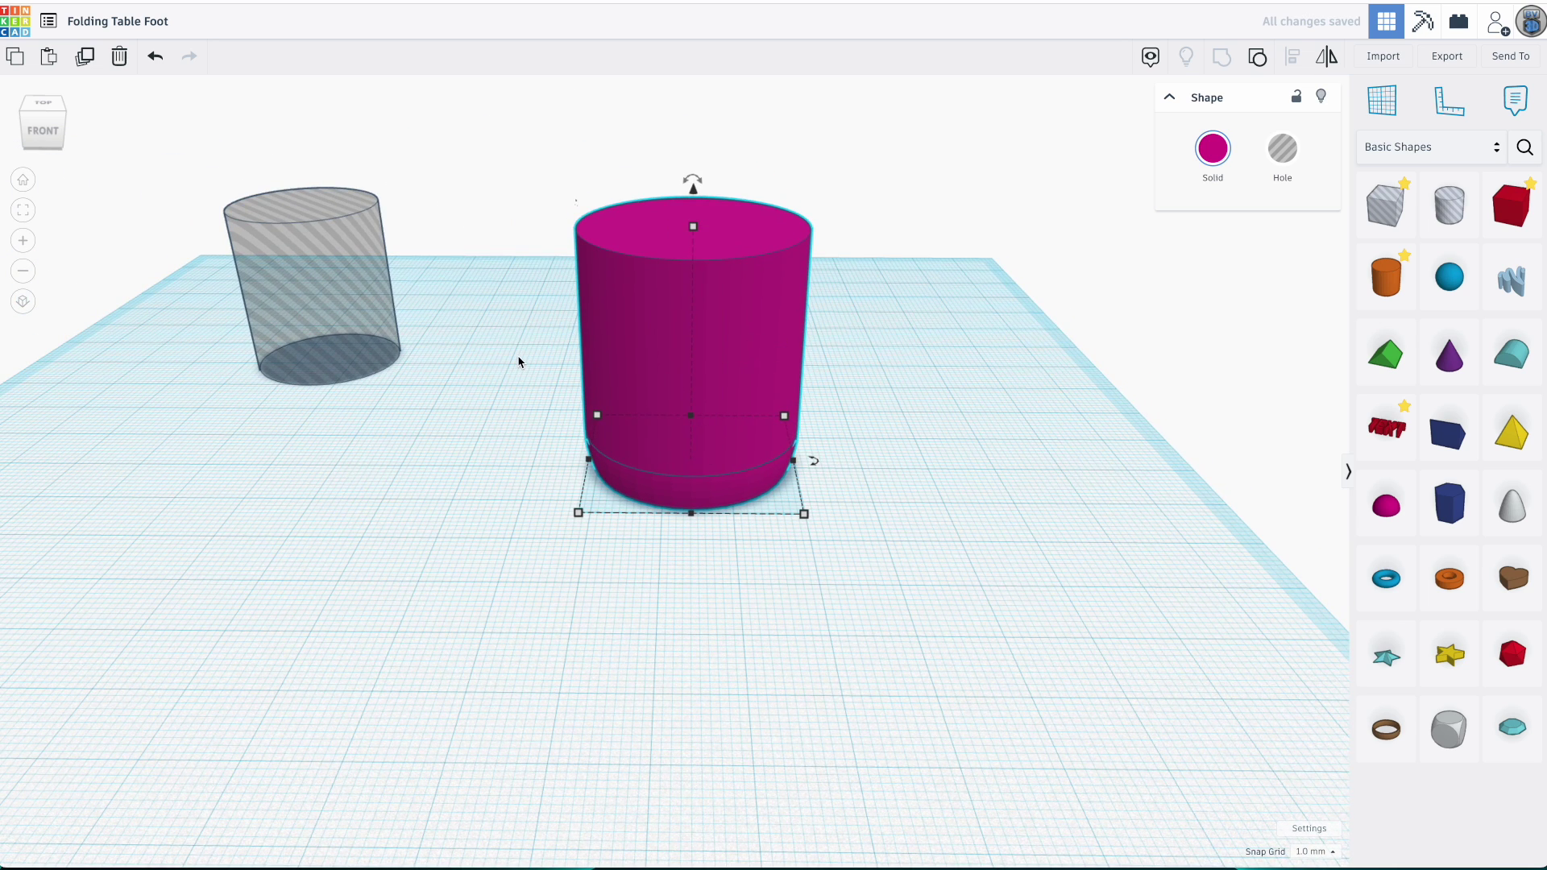
Move the hole cylinder onto the magenta cylinder, aligned level at the top and centred both ways
left_click_drag(338, 290, 711, 433)
left_click(608, 276, "shift")
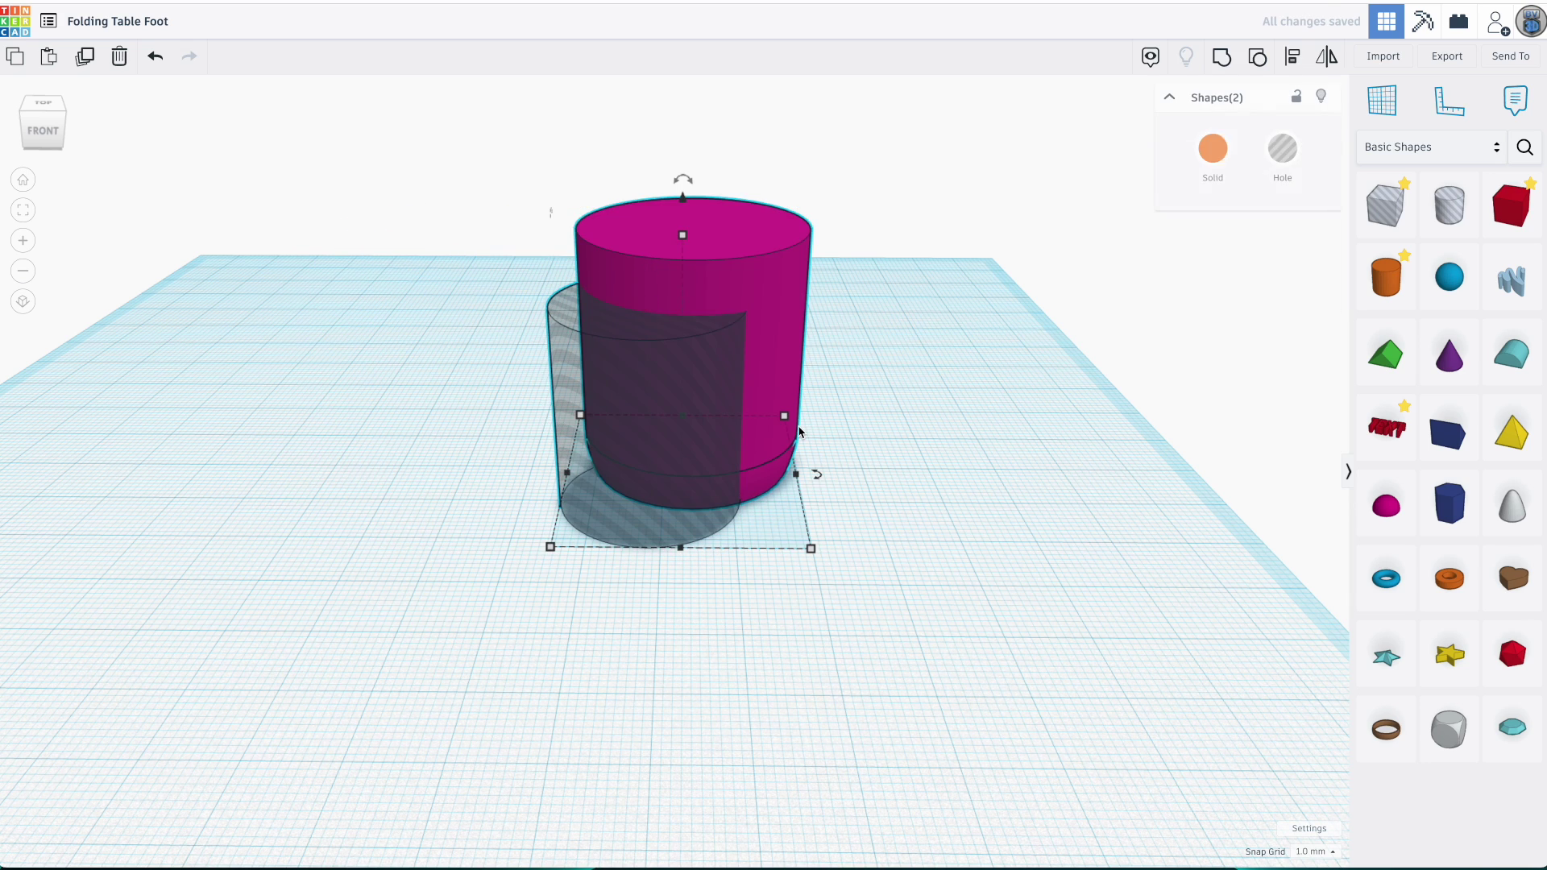
key("l")
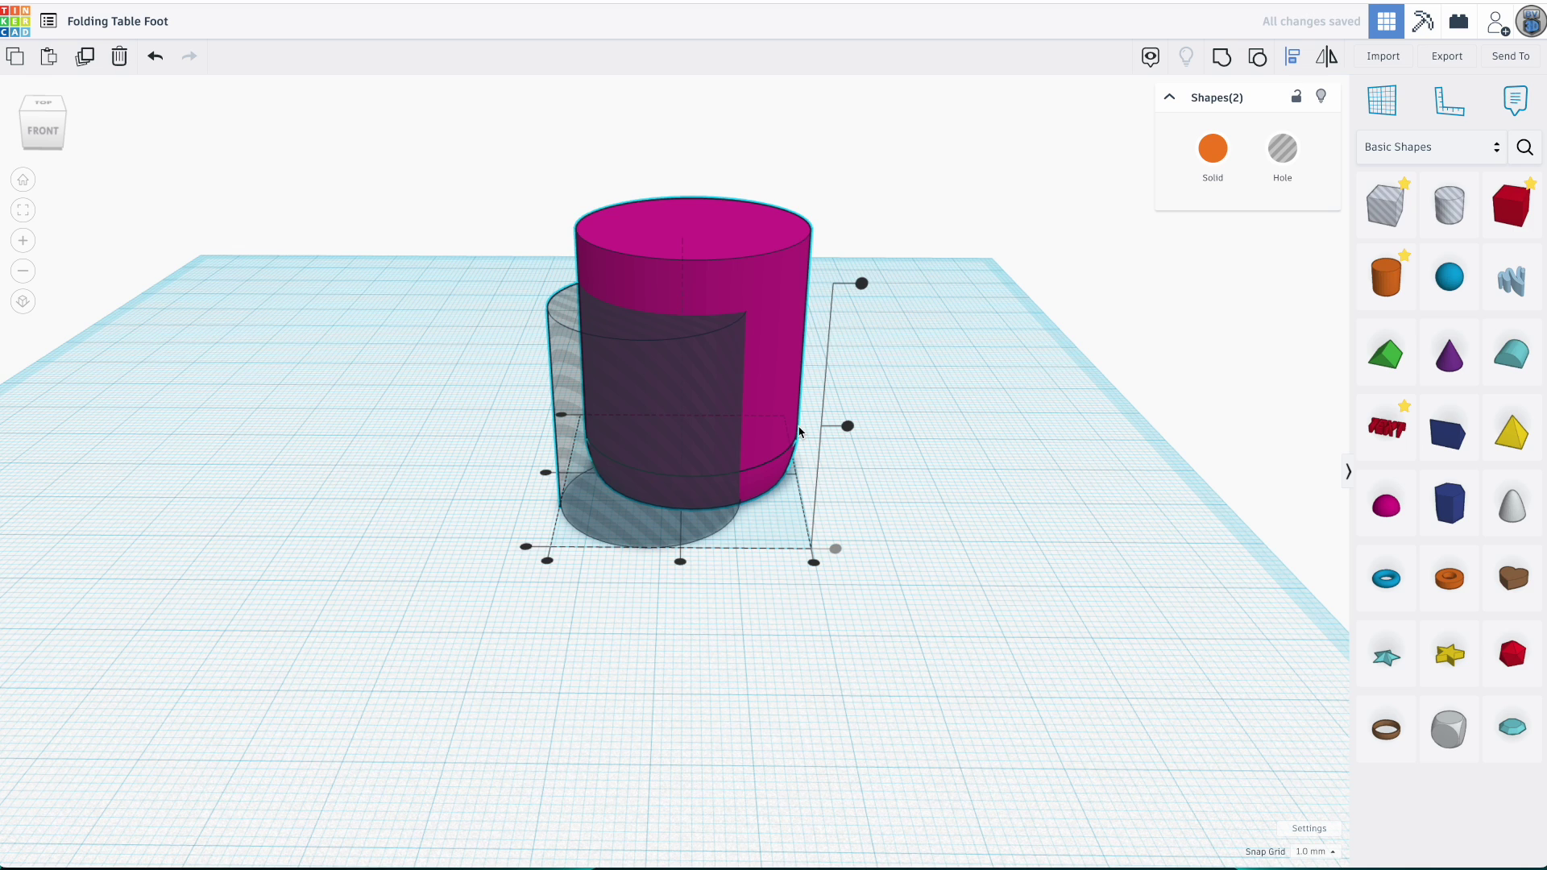
left_click(860, 284)
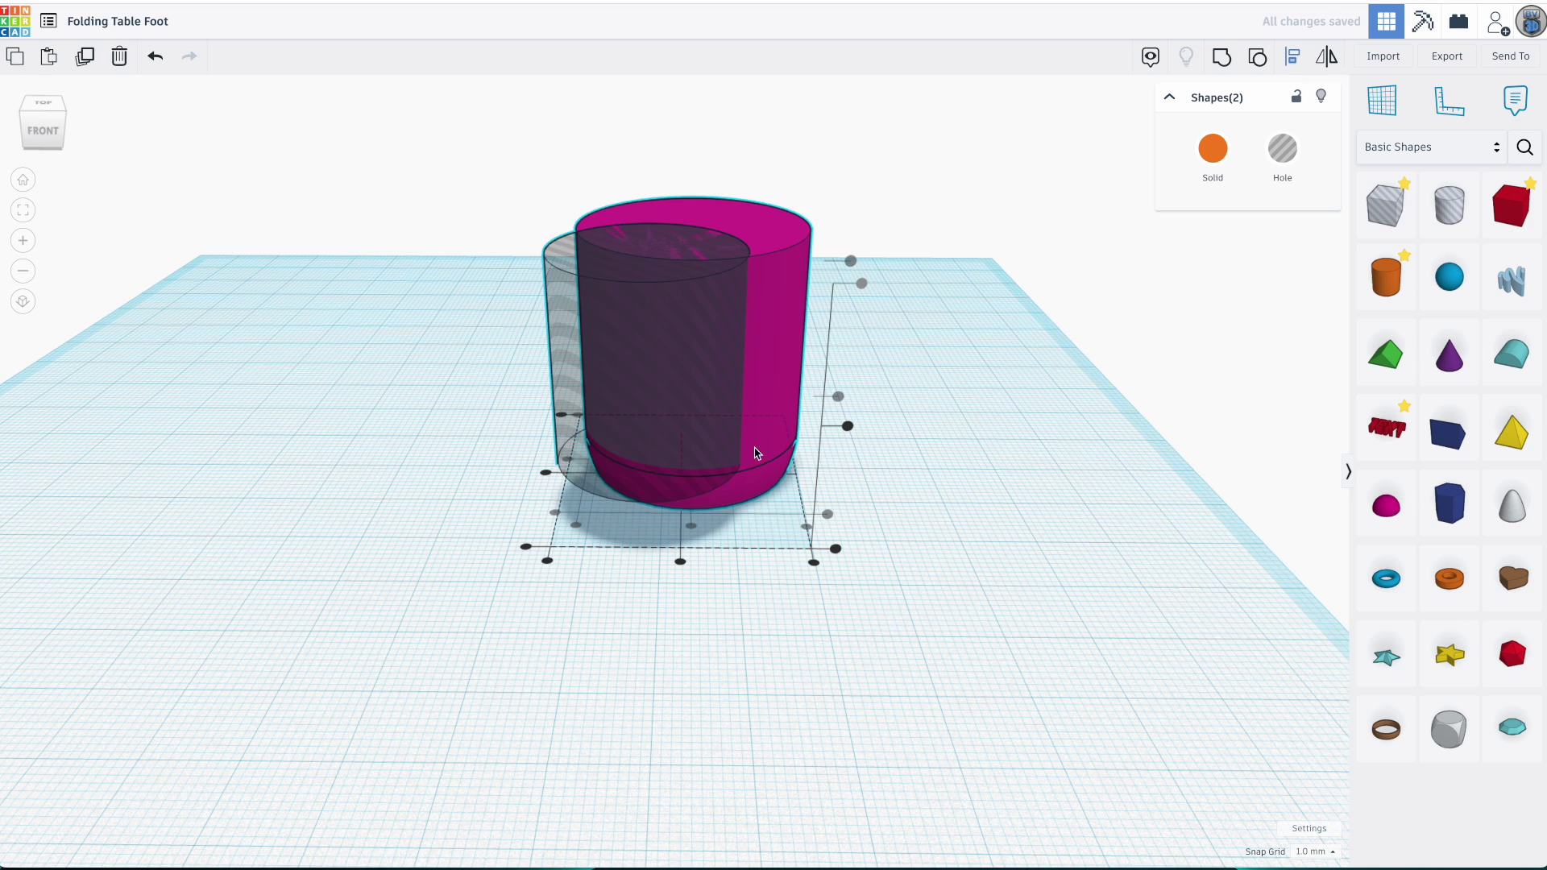
left_click(681, 561)
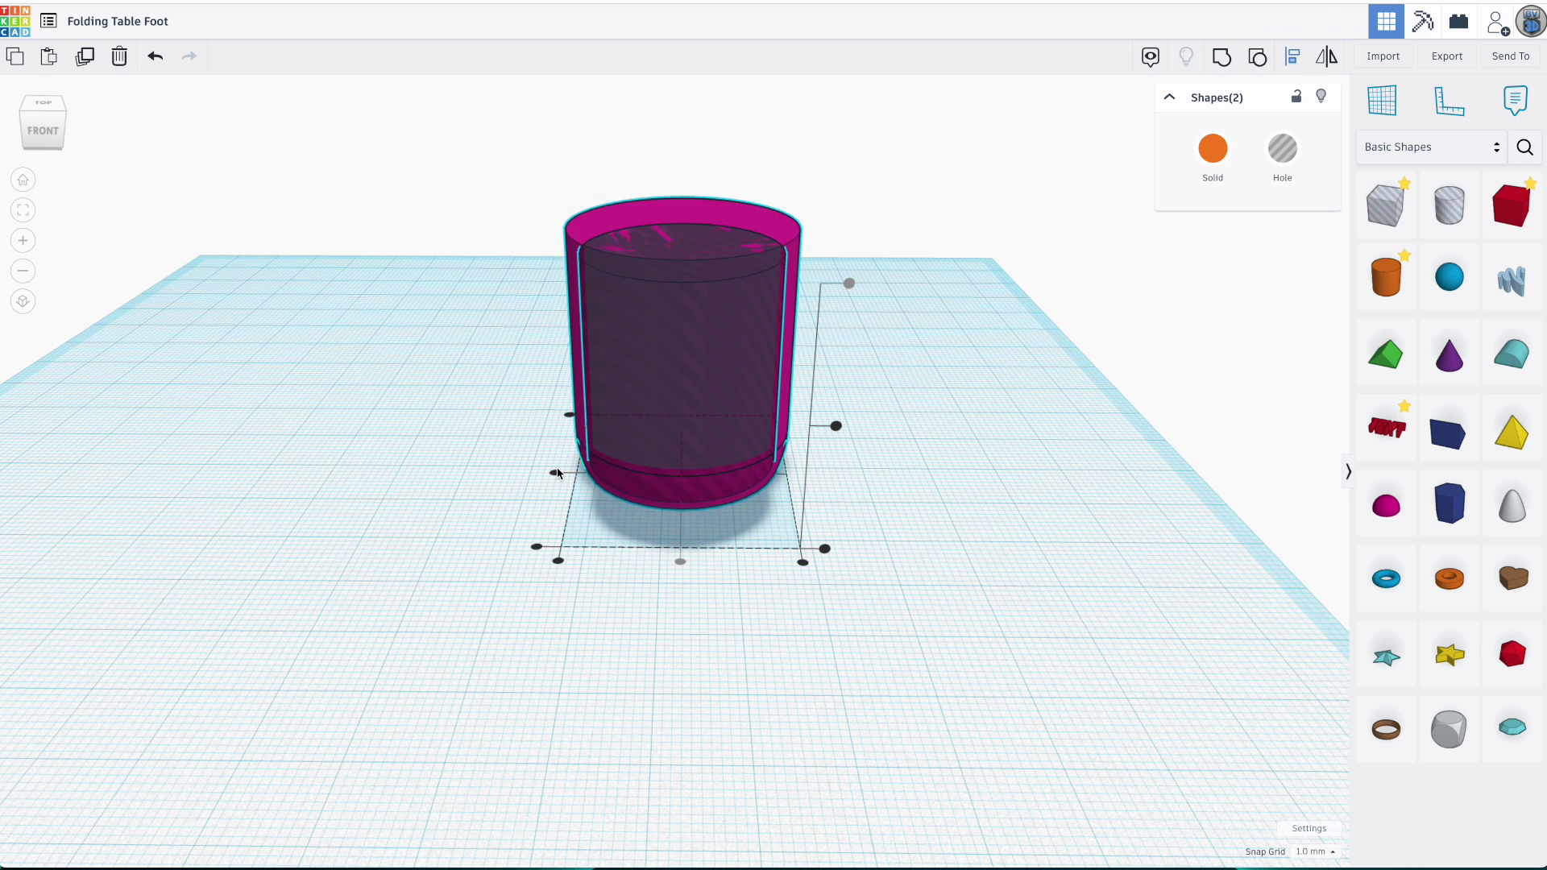
left_click(556, 475)
left_click(934, 481)
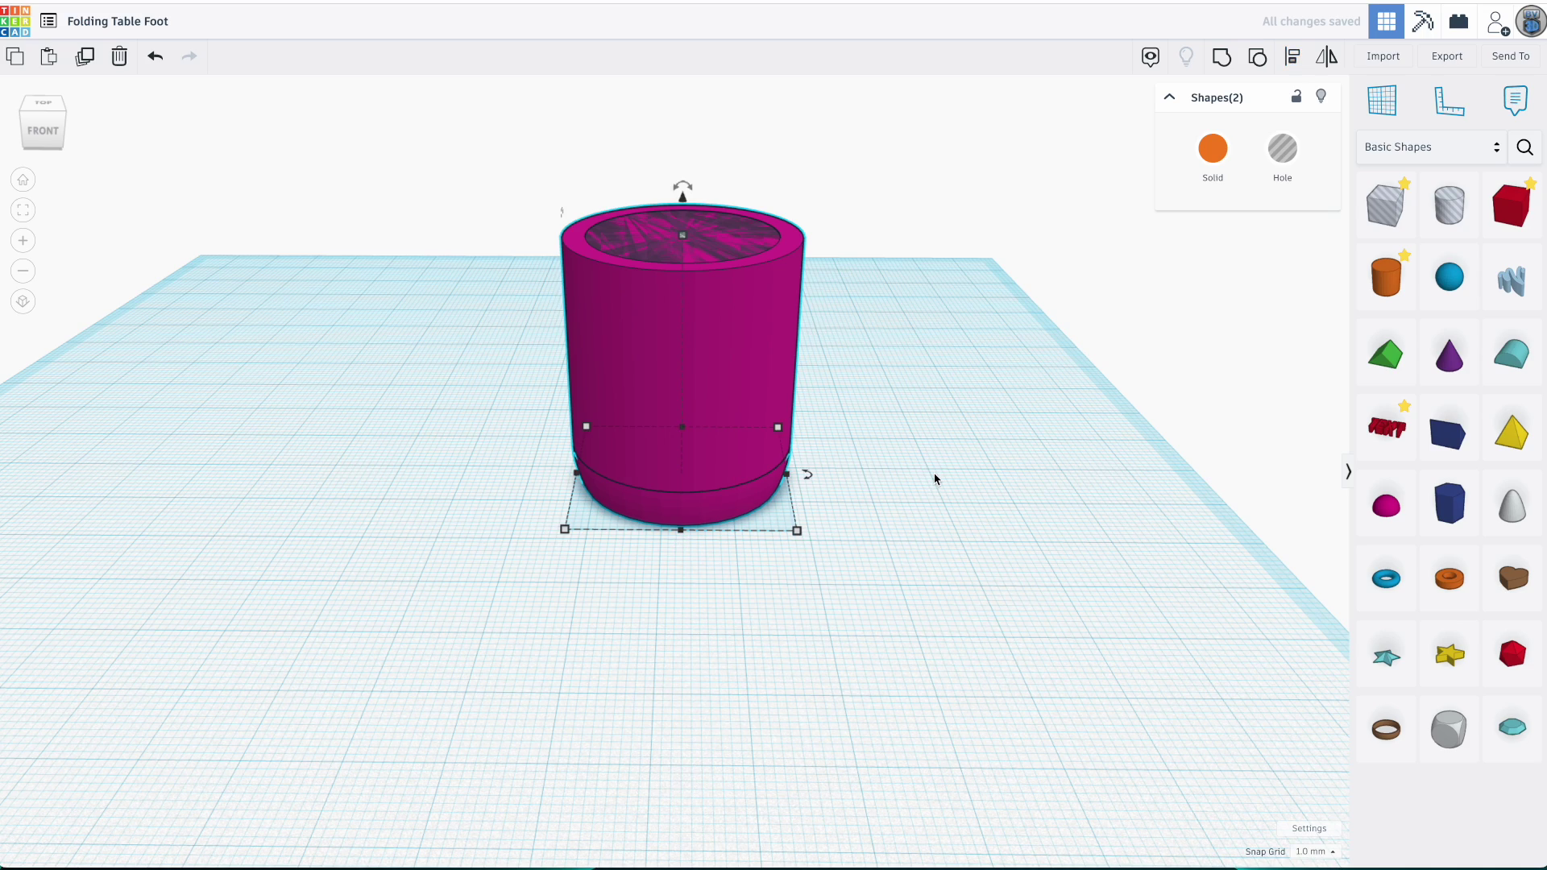
Select both cylinders and group them to hollow out the magenta foot
left_click(932, 474)
mouse_move(932, 474)
right_mouse_down()
mouse_move(932, 407)
mouse_move(919, 454)
right_mouse_up()
left_click(626, 370)
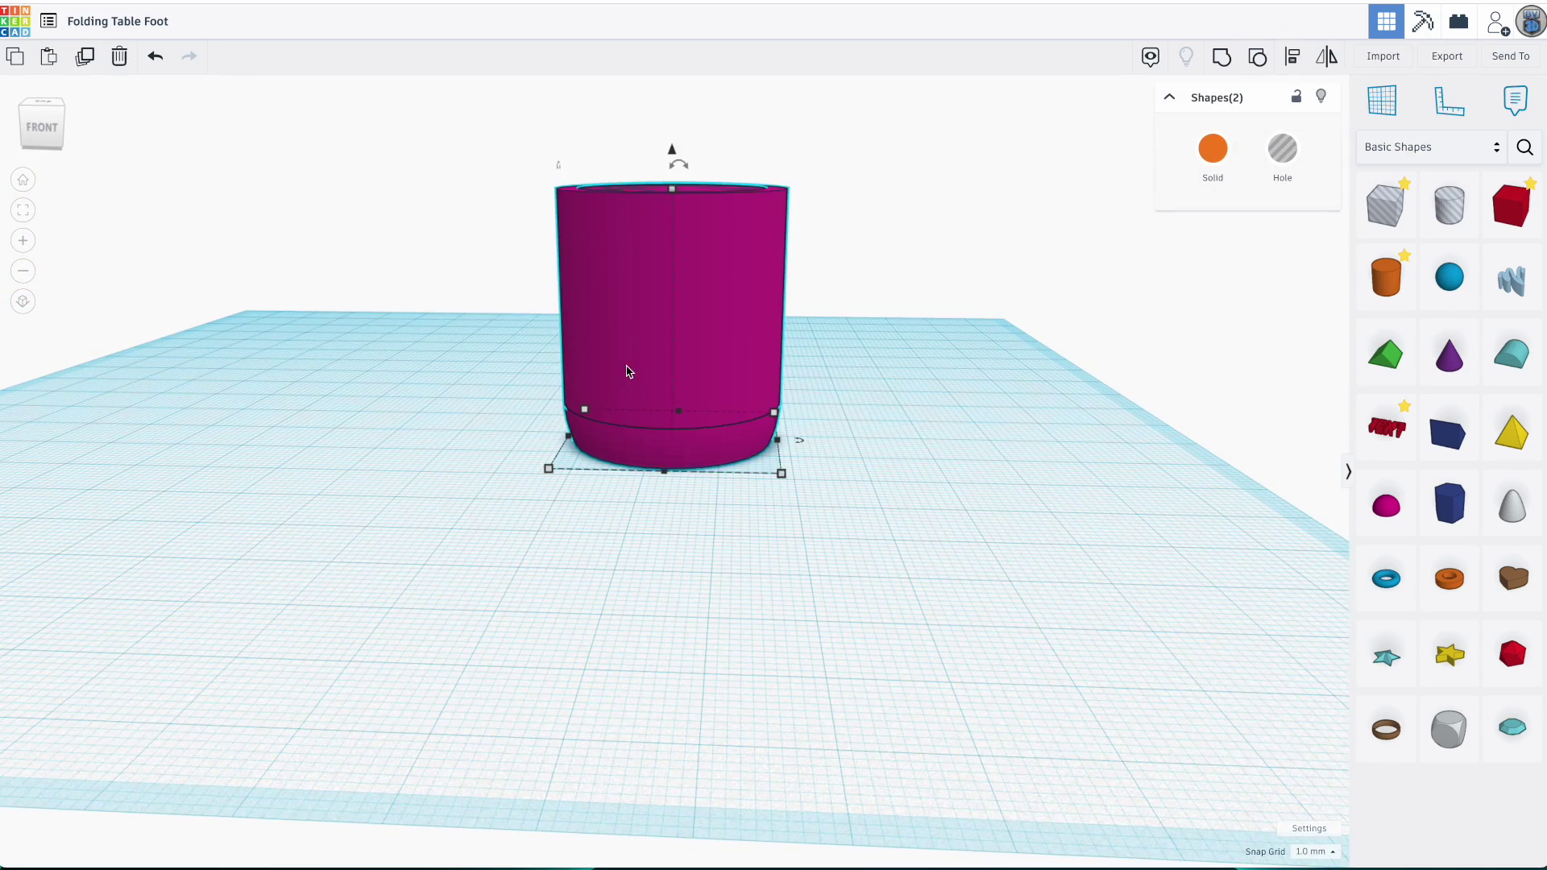
right_click_drag(625, 370, 477, 280)
left_click_drag(426, 270, 896, 591)
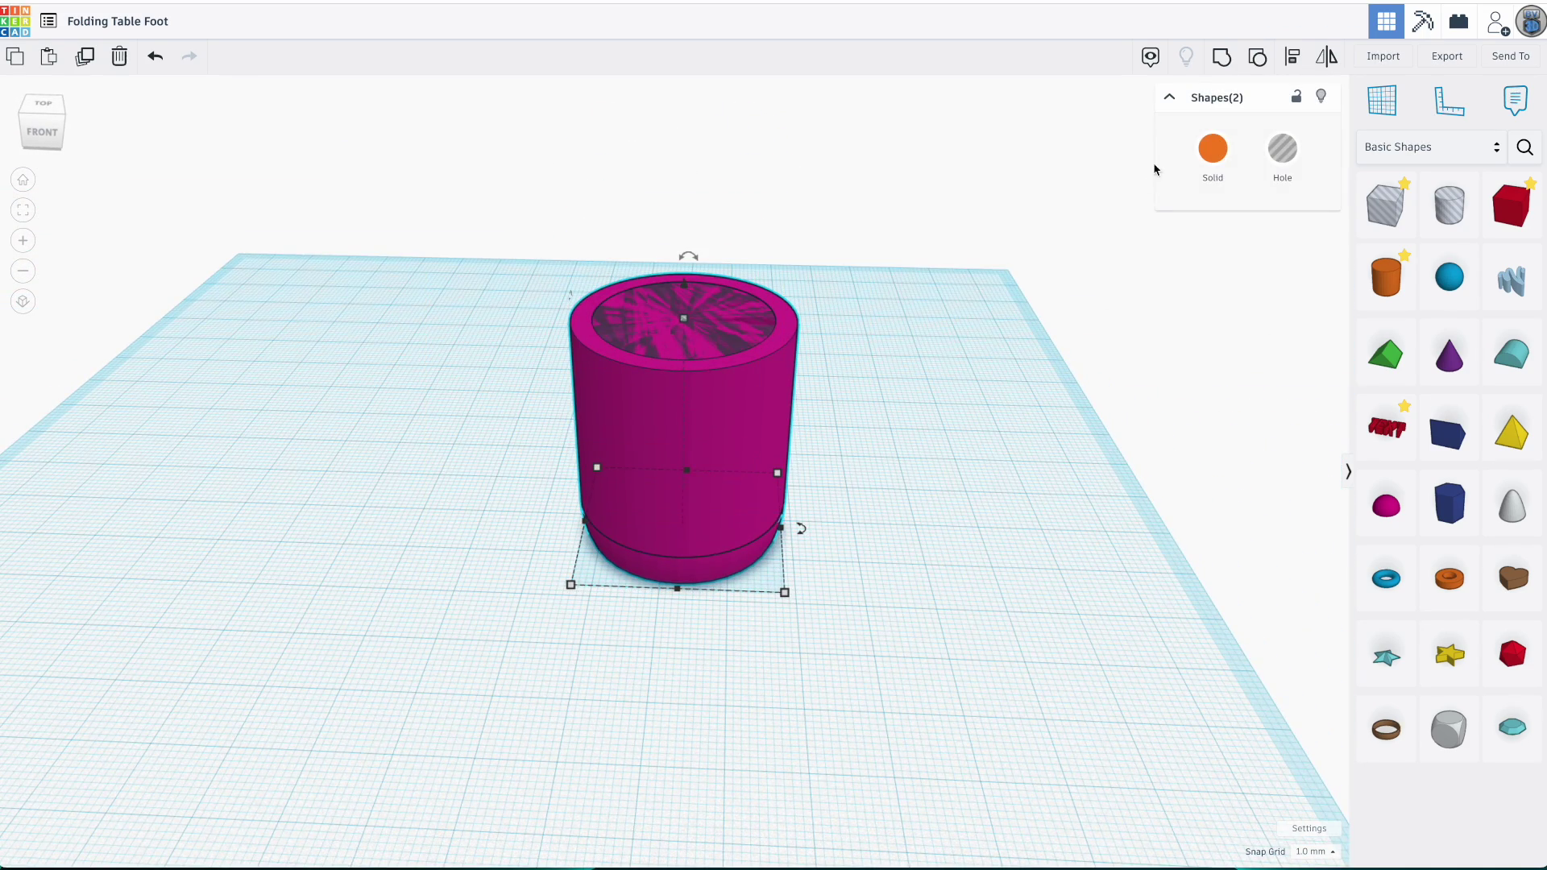
key("ctrl+g")
mouse_move(834, 451)
right_mouse_down()
mouse_move(833, 569)
mouse_move(836, 346)
mouse_move(836, 463)
right_mouse_up()
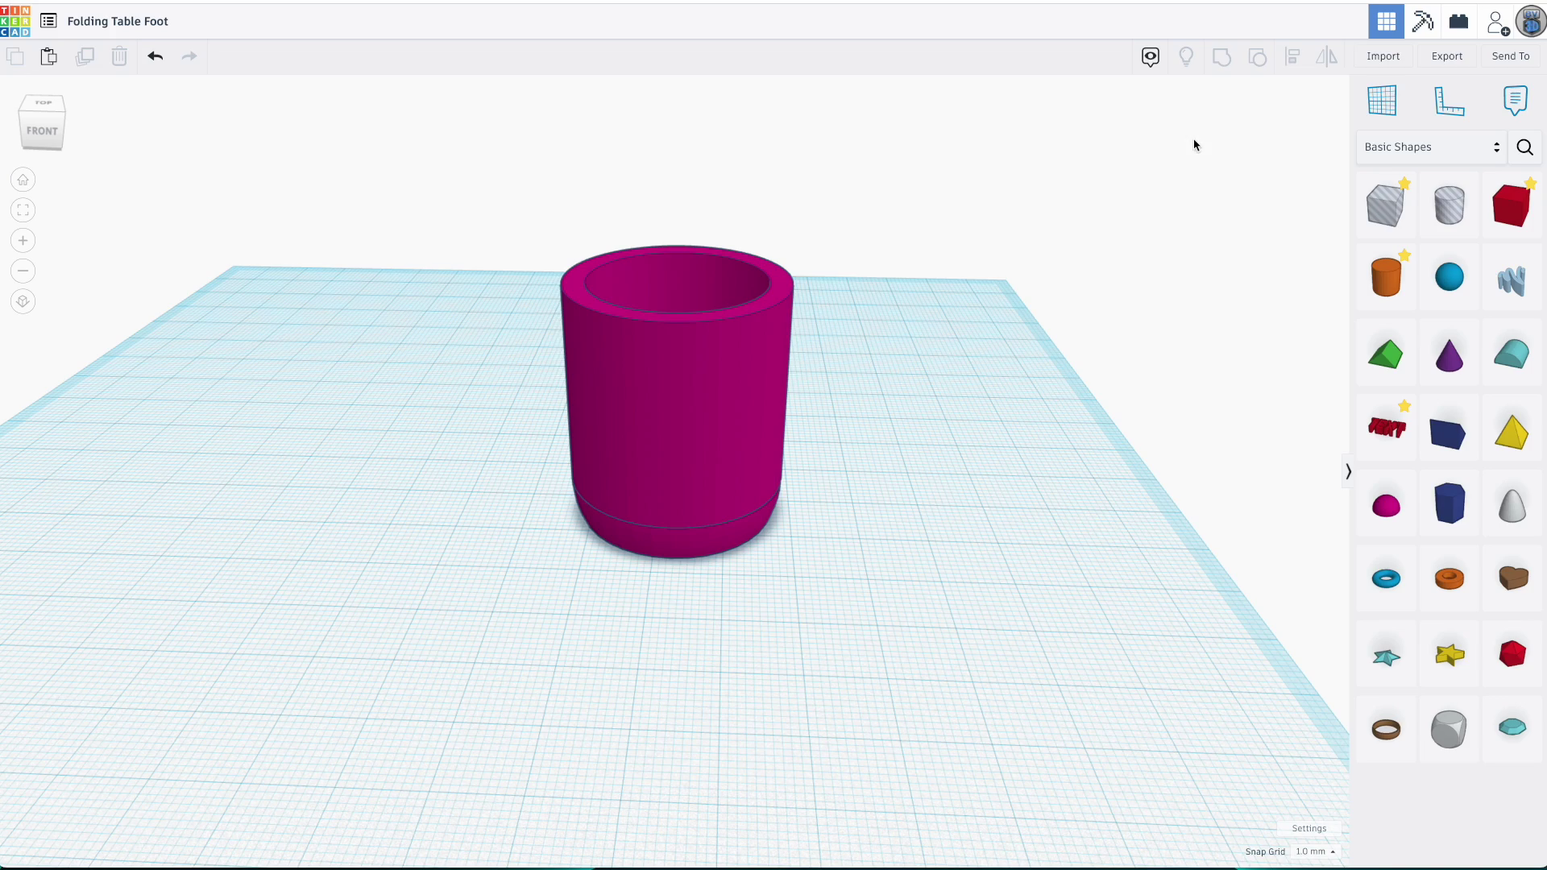
Open Tinkercad's Export options to download the foot as an STL
left_click(1448, 61)
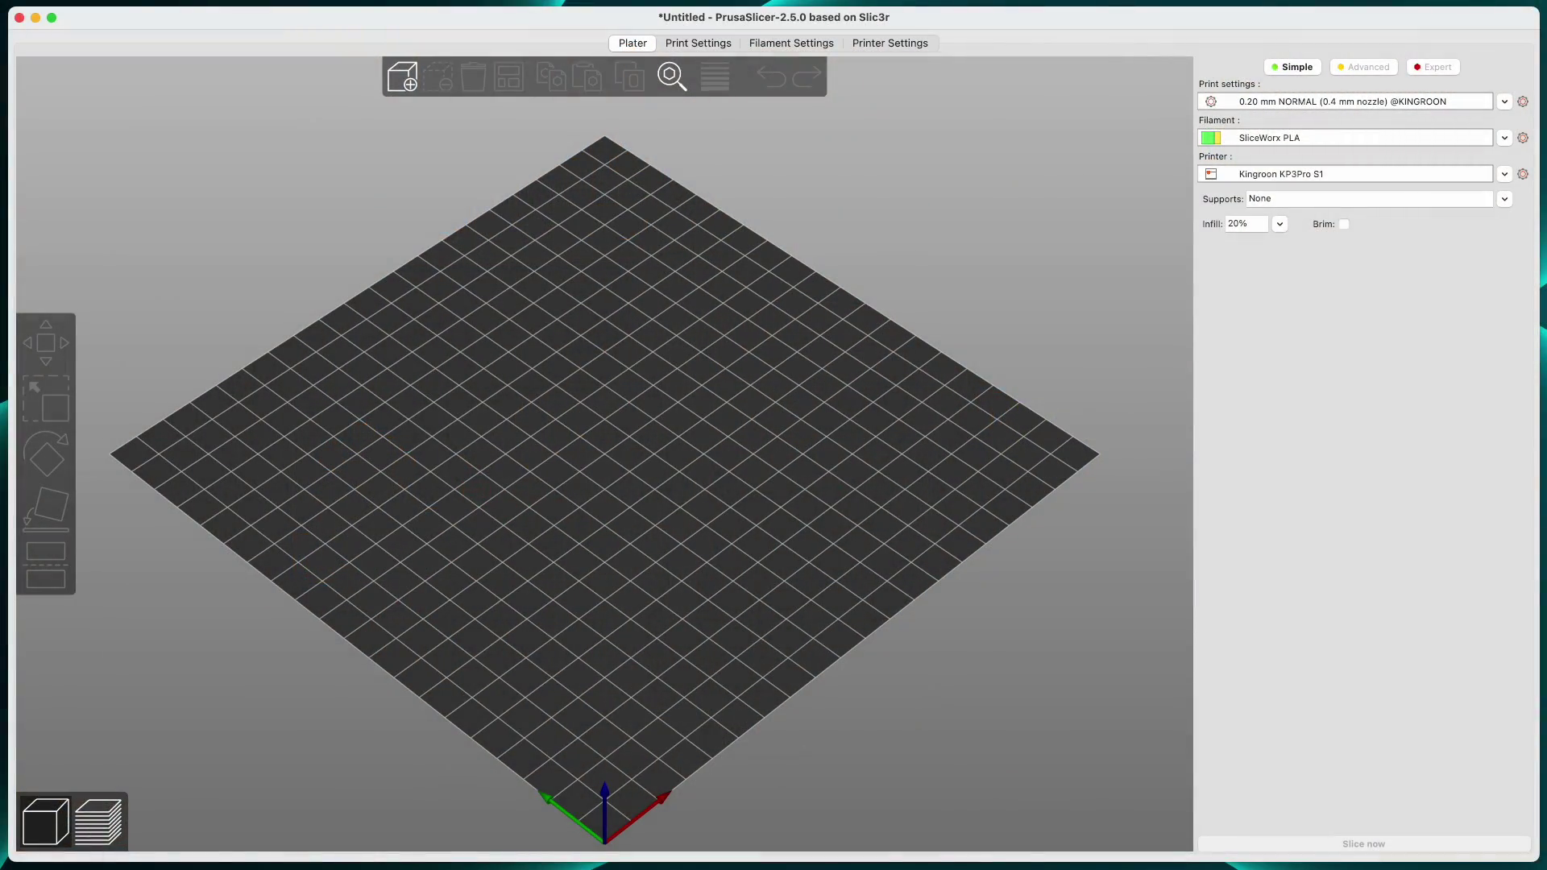
Load Folding Table Foot.stl onto the plate and set the filament to Sovol TPU - Yellow
left_click_drag(1543, 129, 882, 368)
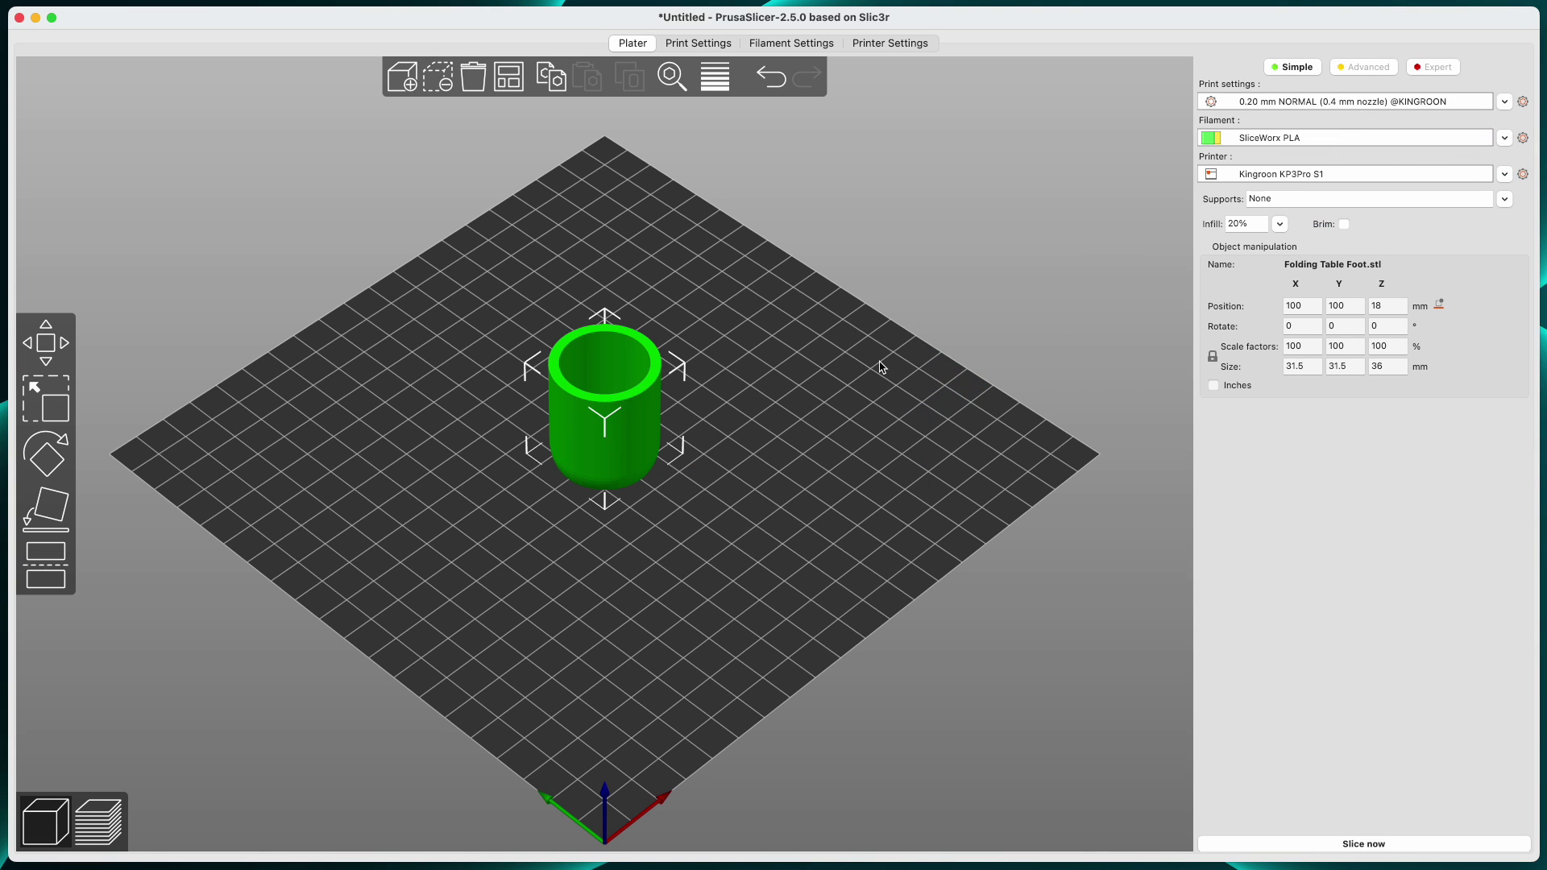
left_click(1505, 138)
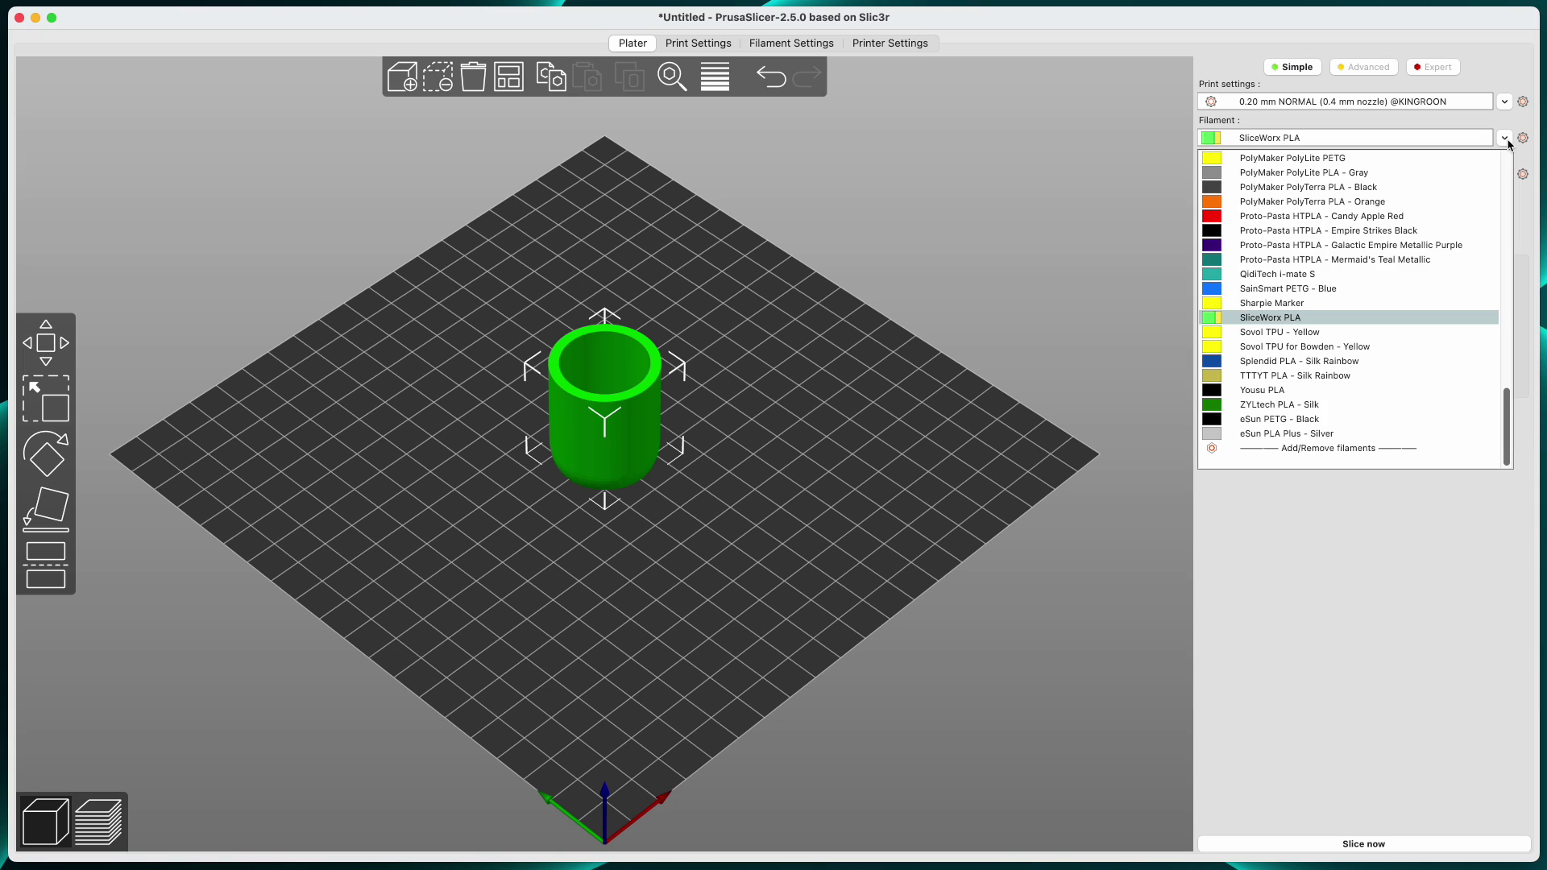
left_click(1361, 332)
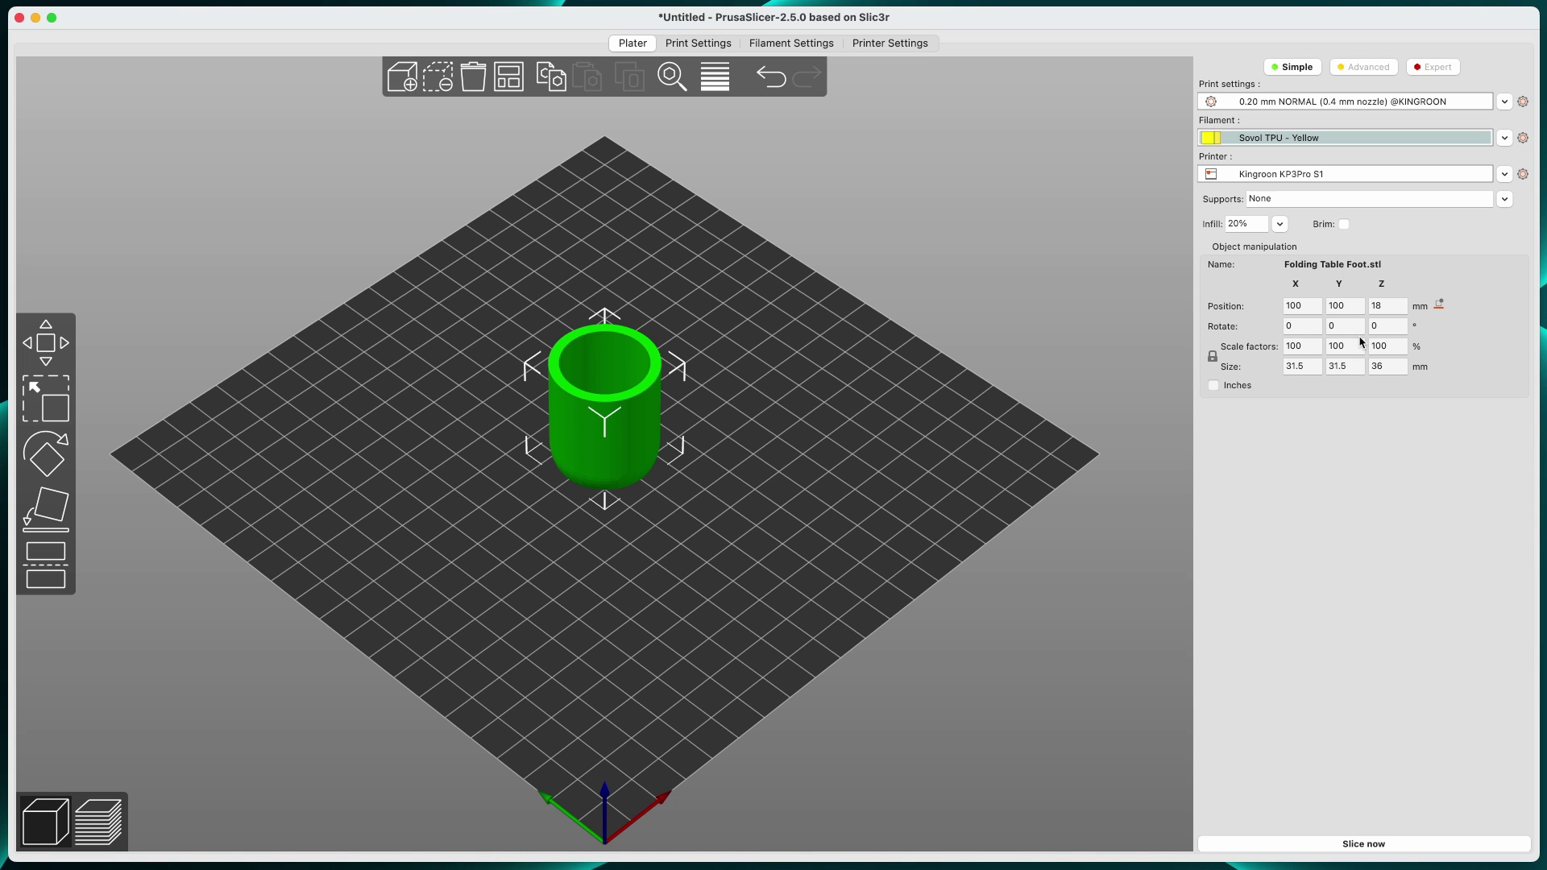
middle_click_drag(743, 379, 771, 344)
mouse_move(771, 345)
left_mouse_down()
mouse_move(756, 355)
mouse_move(739, 338)
mouse_move(766, 346)
left_mouse_up()
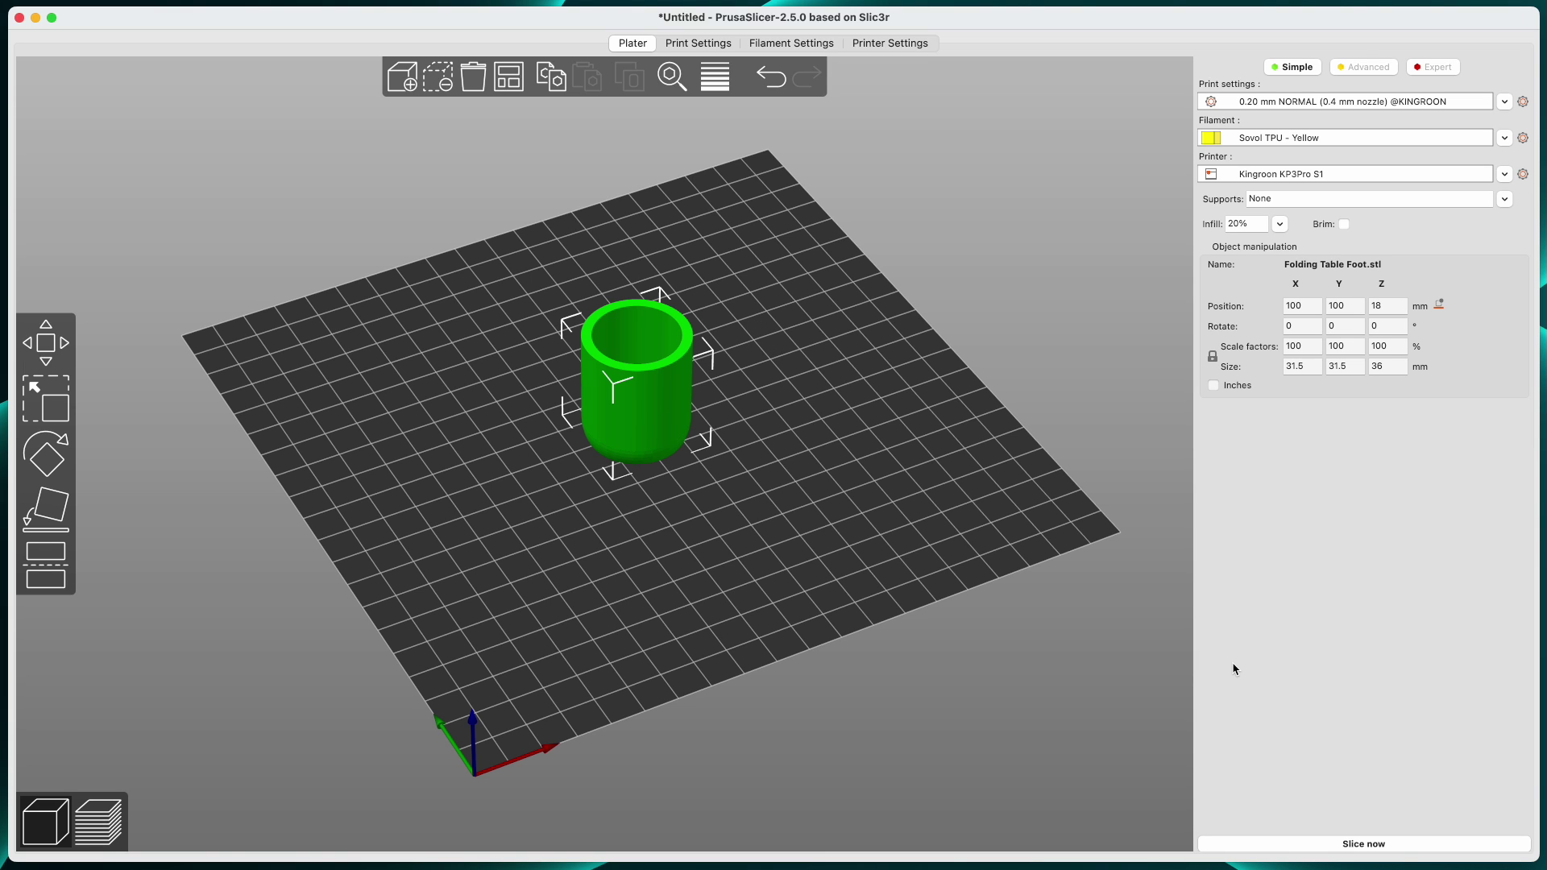
Slice the table foot (1h6m, 9.91 g filament) and begin exporting its G-code
left_click(1324, 846)
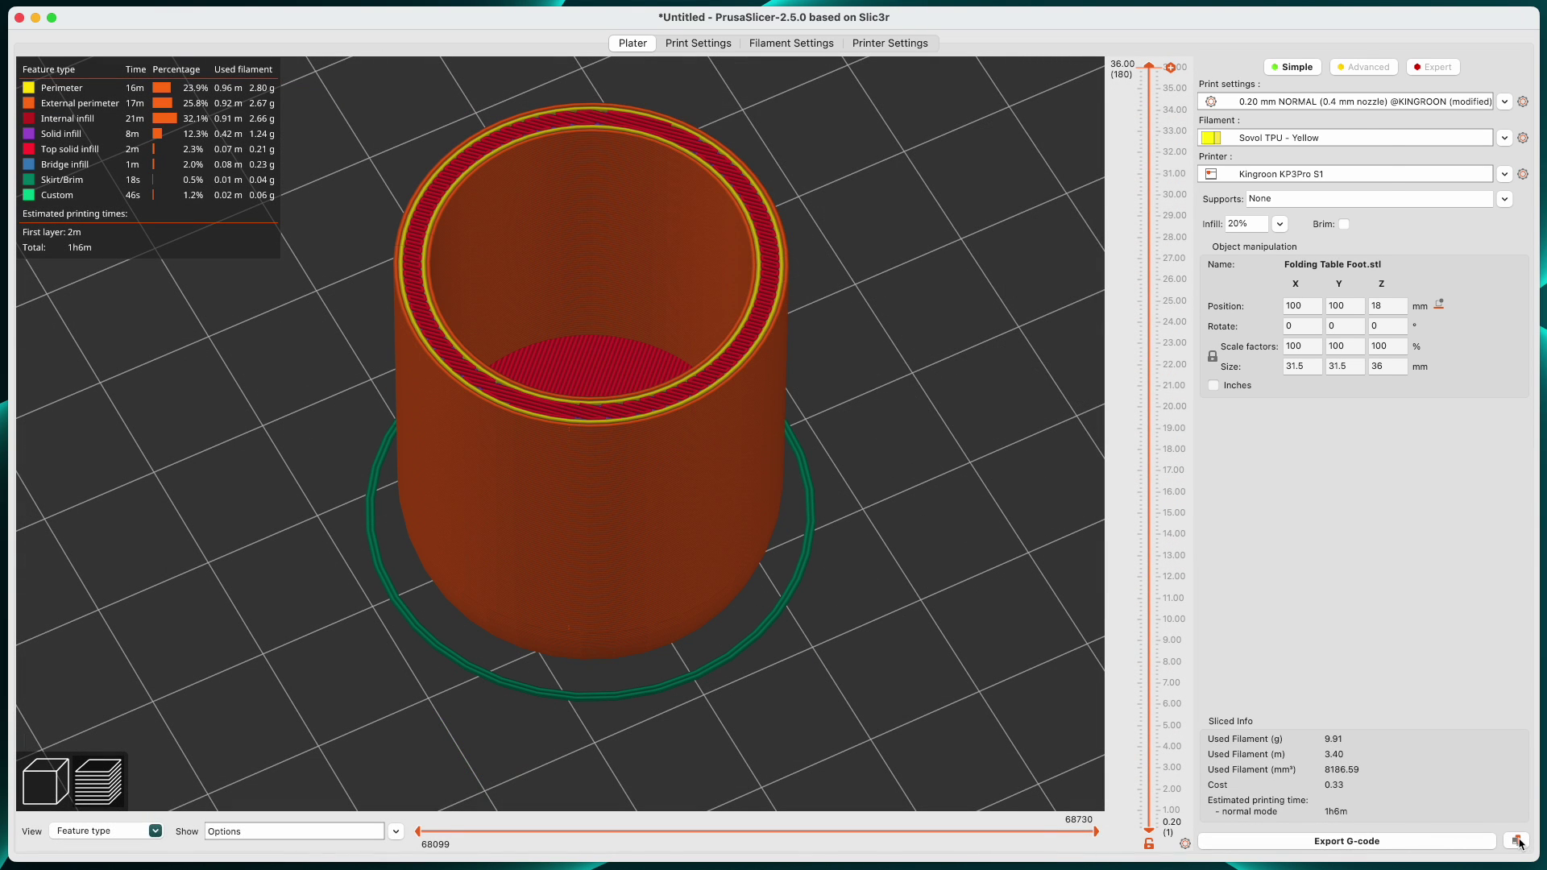
left_click(1517, 841)
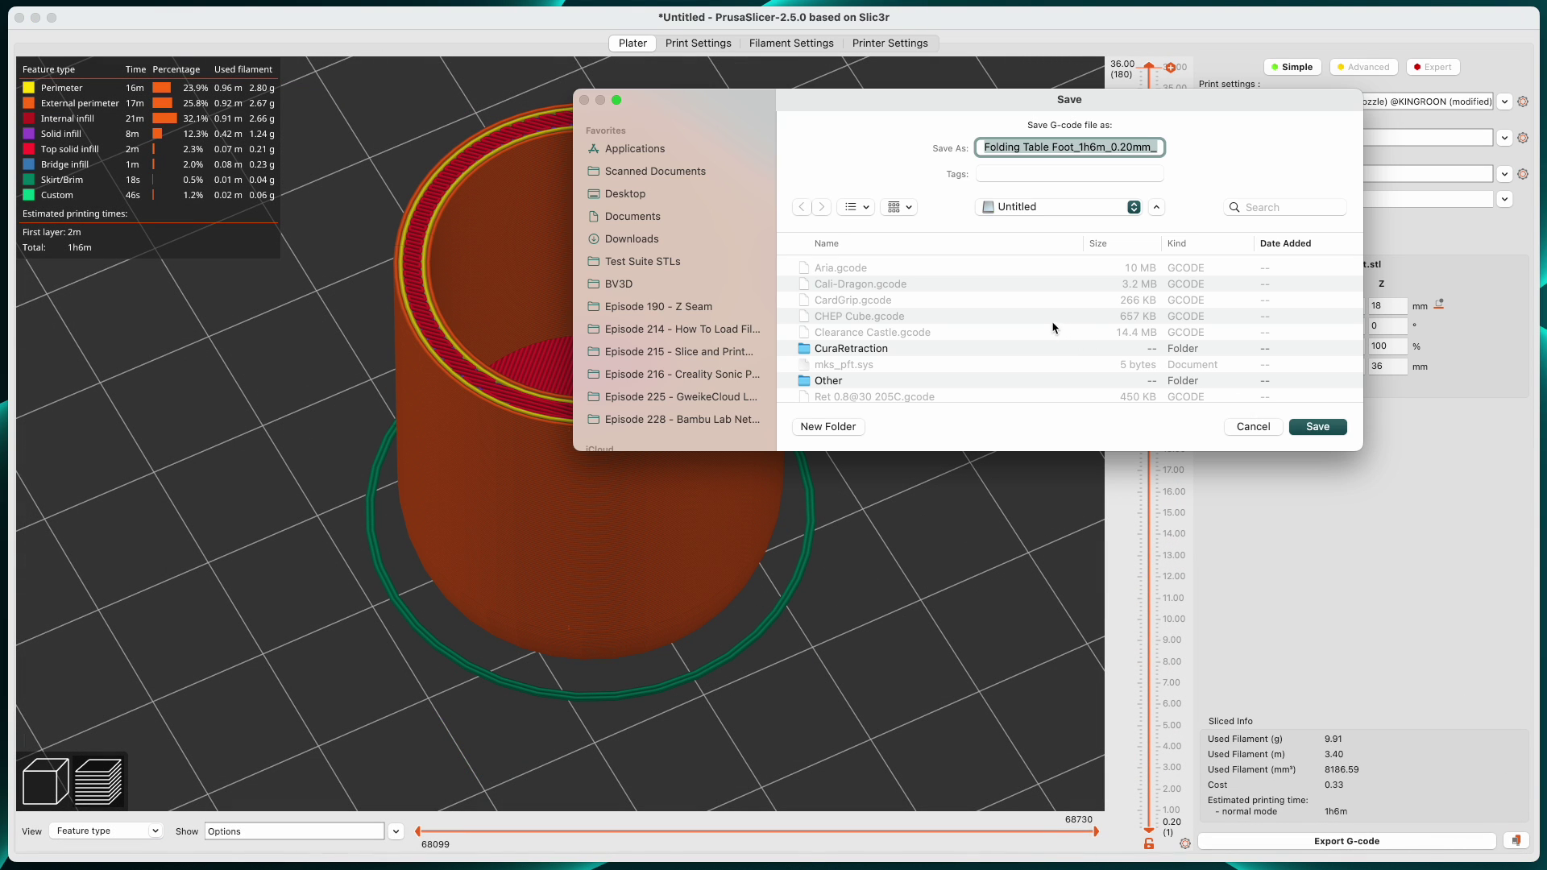